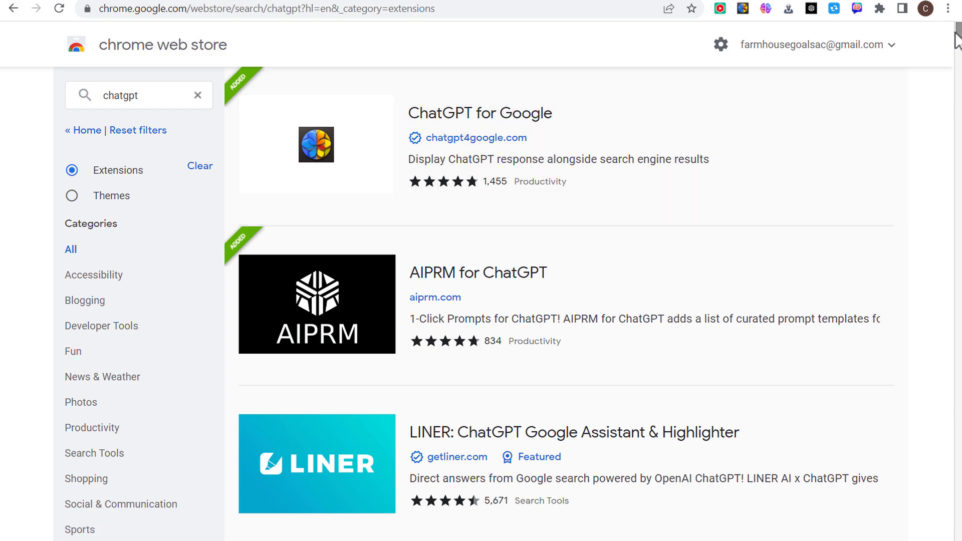
Go from the ChatGPT Sidebar store listing to the chatgpt-sidebar.com website
{"action": "mouse_move", "coordinate": [957, 40]}
{"action": "left_mouse_down"}
{"action": "mouse_move", "coordinate": [956, 266]}
{"action": "mouse_move", "coordinate": [957, 31]}
{"action": "left_mouse_up"}
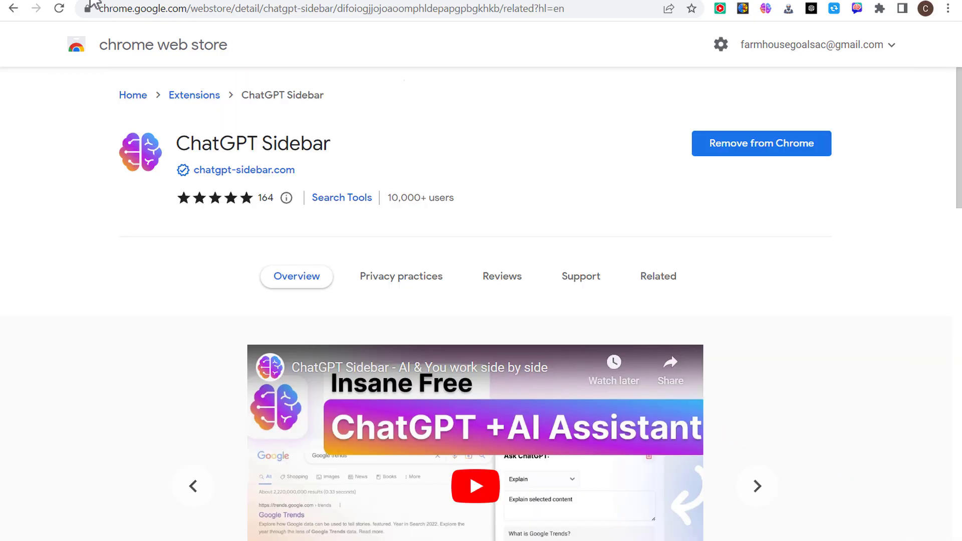
{"action": "left_click_drag", "start_coordinate": [180, 145], "coordinate": [344, 146]}
{"action": "left_click", "coordinate": [378, 141]}
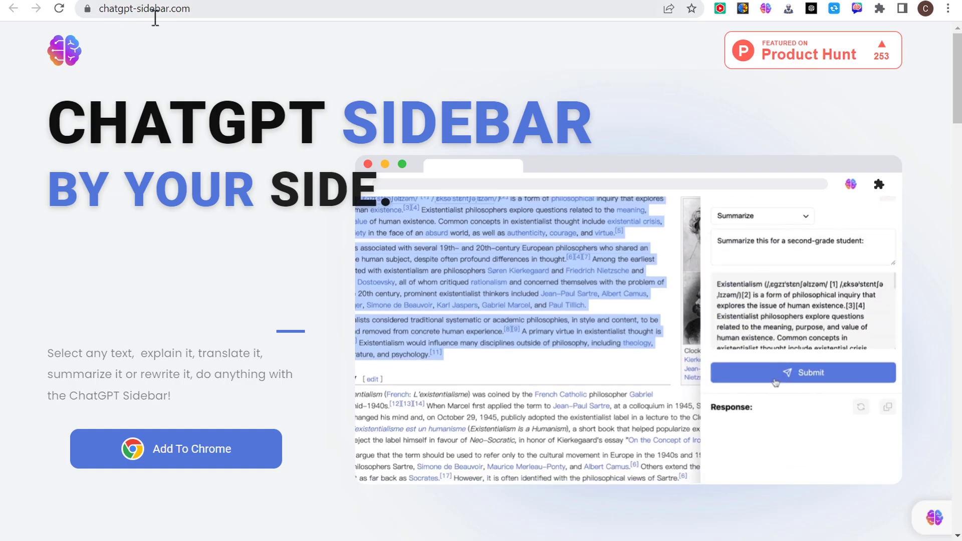
Scroll through the site's feature sections, such as article summarizing
{"action": "scroll", "coordinate": [260, 227], "scroll_direction": "down", "scroll_amount": 15}
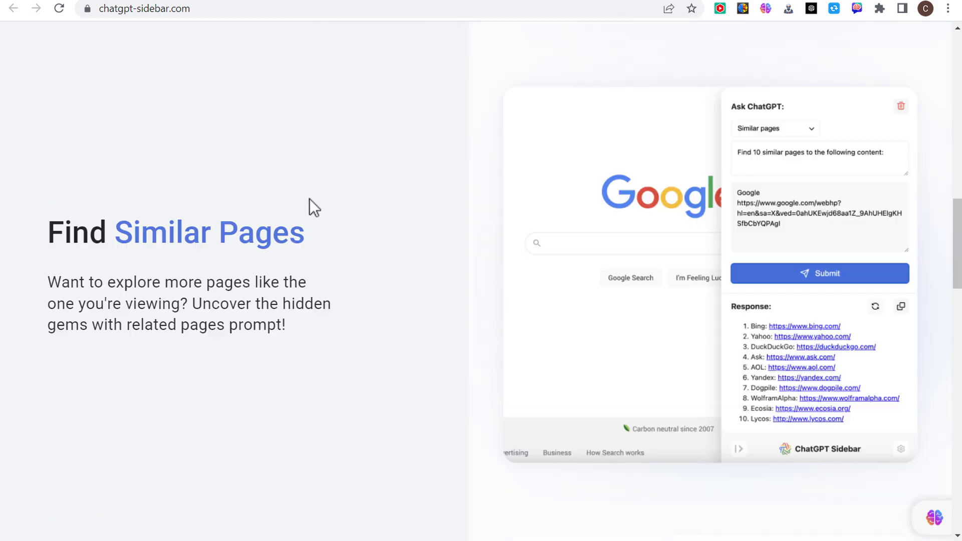
{"action": "scroll", "coordinate": [309, 198], "scroll_direction": "up", "scroll_amount": 8}
{"action": "scroll", "coordinate": [232, 204], "scroll_direction": "down", "scroll_amount": 8}
{"action": "scroll", "coordinate": [133, 240], "scroll_direction": "down", "scroll_amount": 16}
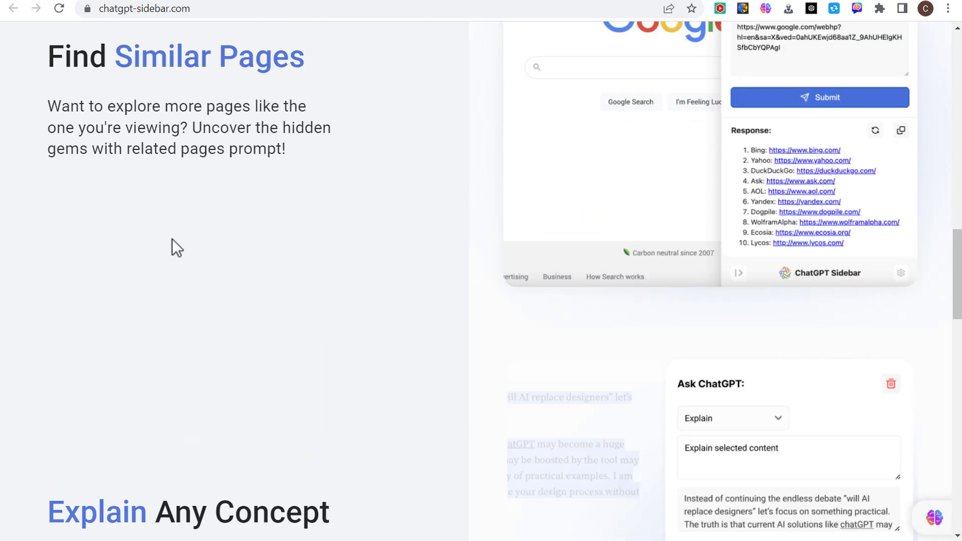
{"action": "scroll", "coordinate": [170, 227], "scroll_direction": "down", "scroll_amount": 1}
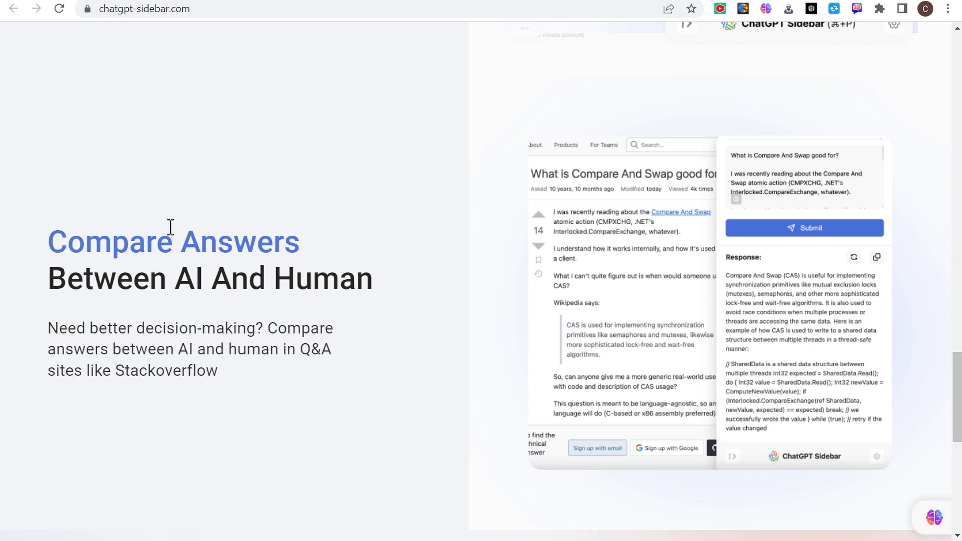
{"action": "scroll", "coordinate": [268, 146], "scroll_direction": "up", "scroll_amount": 20}
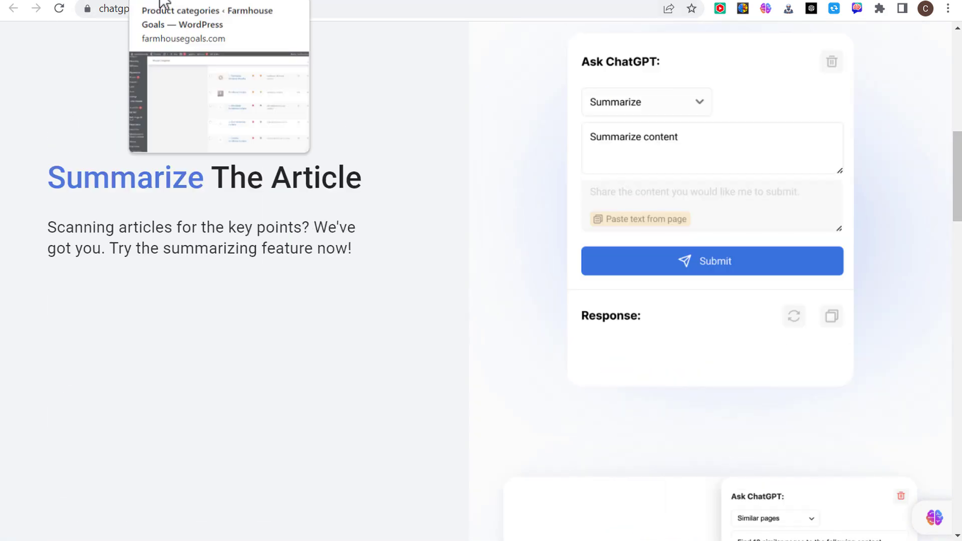
On WordPress Product categories, read the Wood Patio Furniture description and select the Wood Outdoor Chairs & Seating name
{"action": "left_click", "coordinate": [166, 4]}
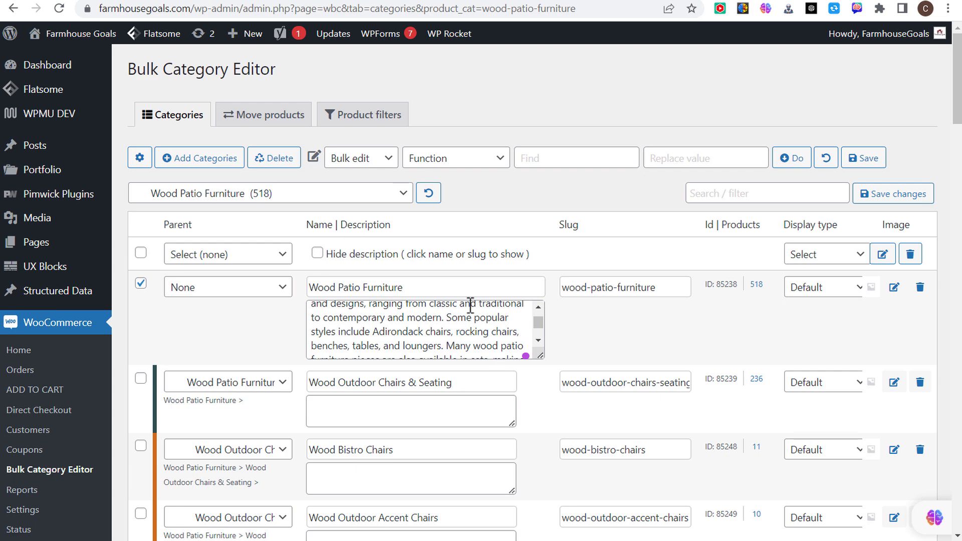
{"action": "scroll", "coordinate": [470, 306], "scroll_direction": "down", "scroll_amount": 2}
{"action": "scroll", "coordinate": [549, 380], "scroll_direction": "down", "scroll_amount": 2}
{"action": "scroll", "coordinate": [451, 253], "scroll_direction": "down", "scroll_amount": 5}
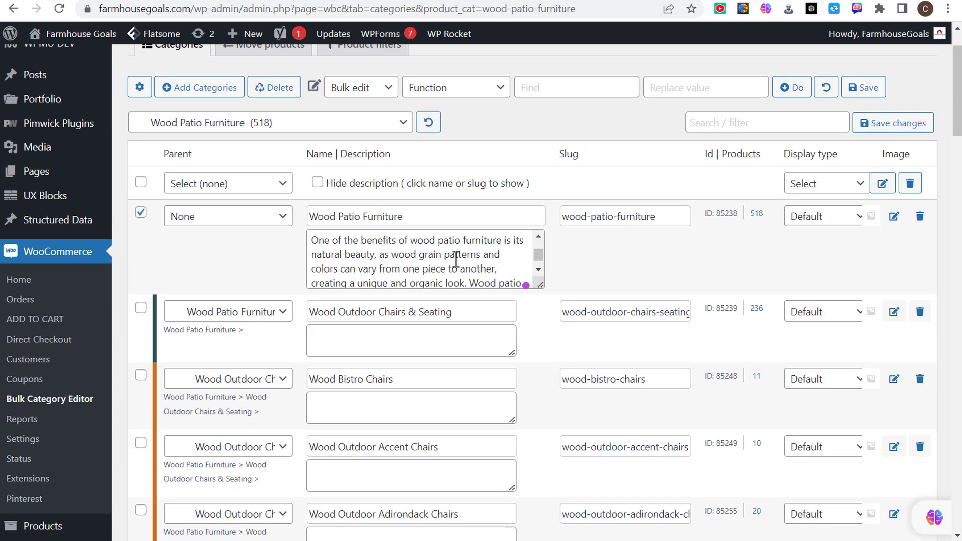
{"action": "scroll", "coordinate": [452, 256], "scroll_direction": "down", "scroll_amount": 3}
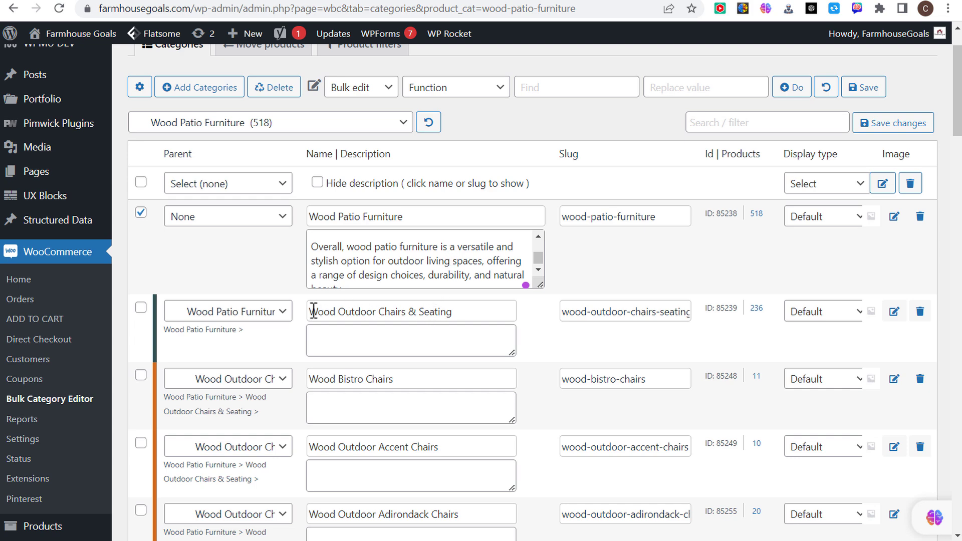
{"action": "left_click_drag", "start_coordinate": [462, 312], "coordinate": [300, 313]}
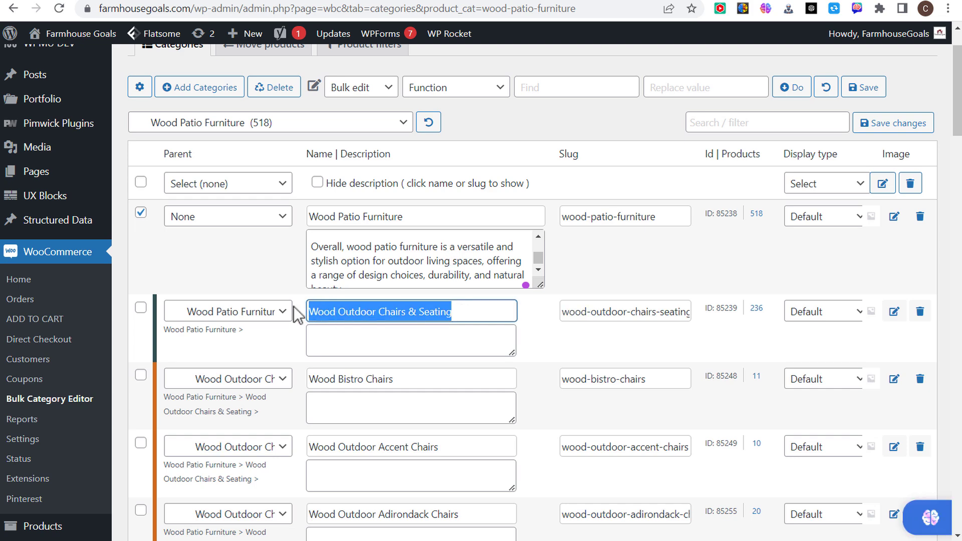
{"action": "left_click", "coordinate": [738, 123]}
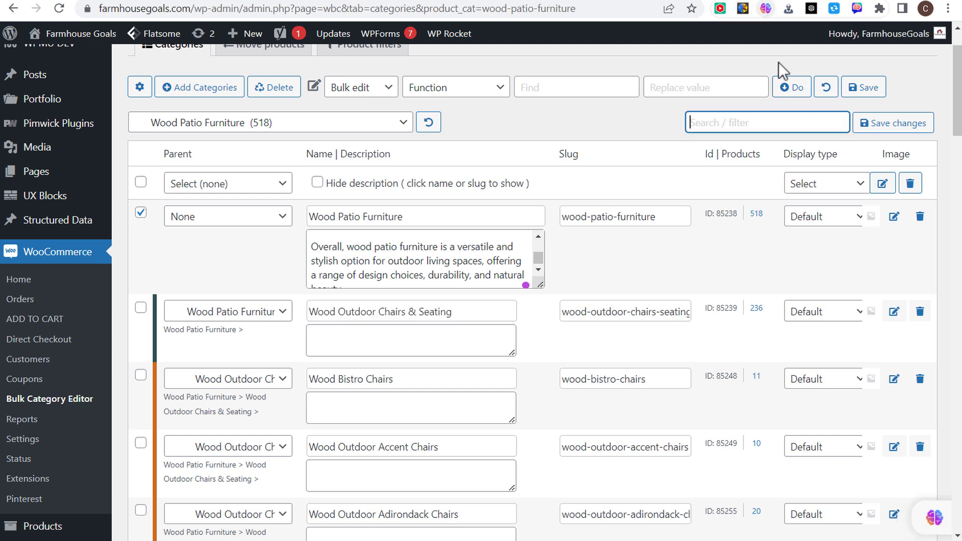
Open the ChatGPT Sidebar panel, keeping Custom prompt as the prompt type
{"action": "left_click", "coordinate": [925, 519]}
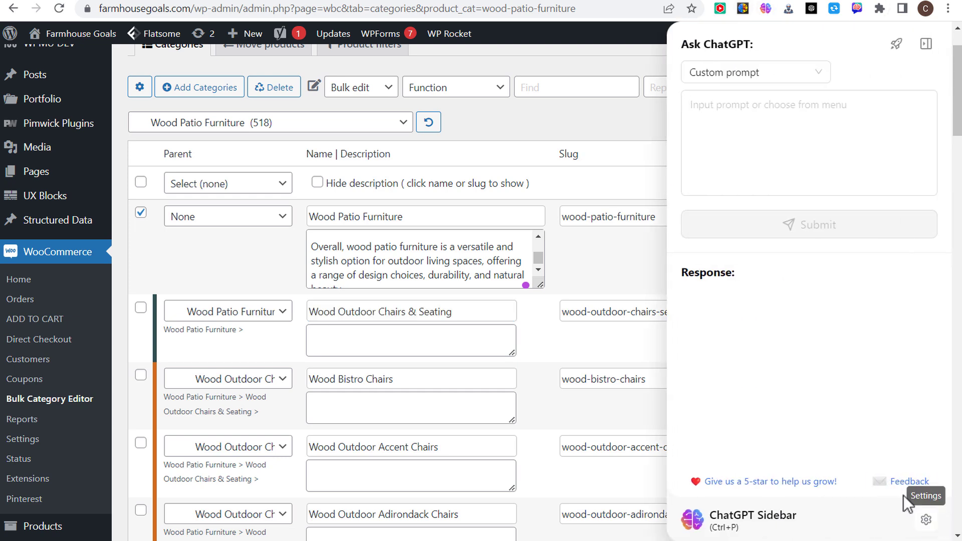
{"action": "left_click", "coordinate": [791, 76]}
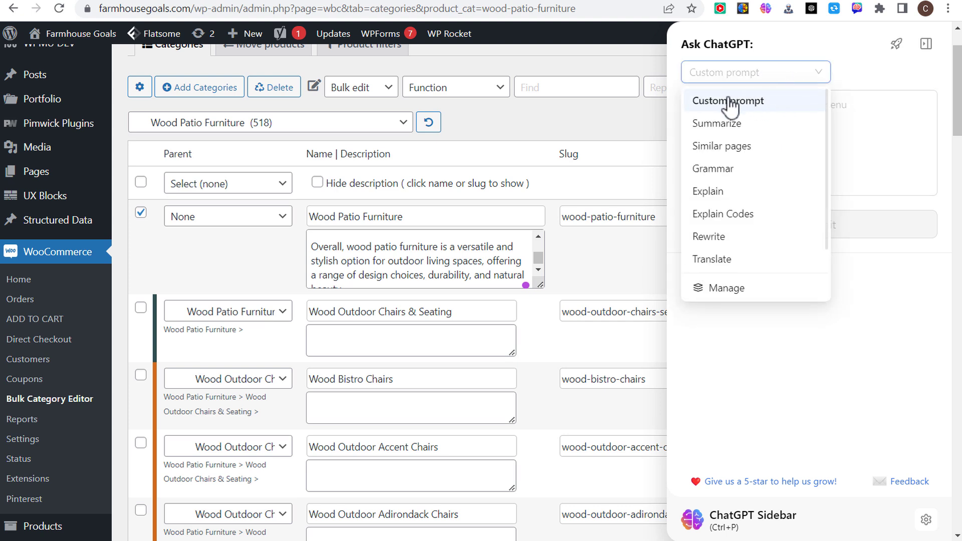
{"action": "left_click", "coordinate": [854, 116]}
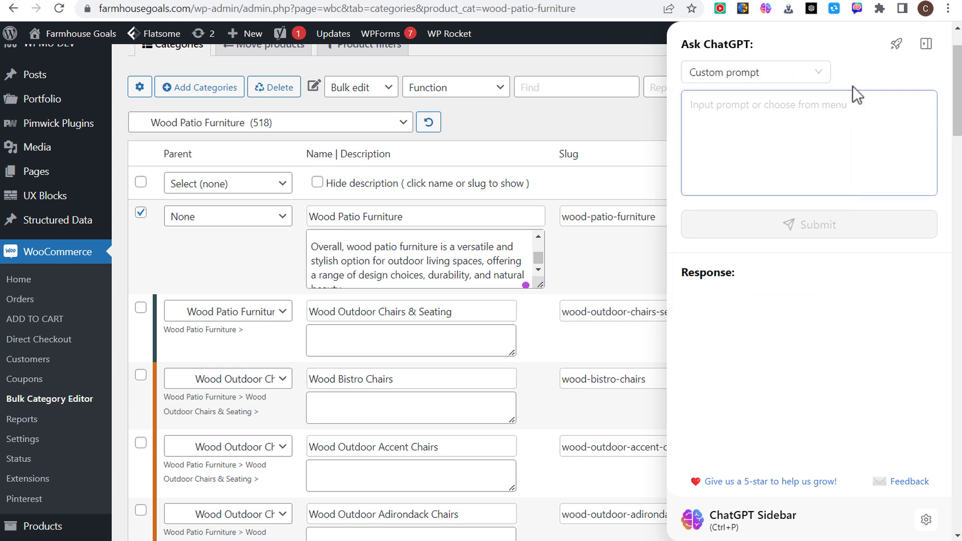
{"action": "left_click", "coordinate": [798, 77]}
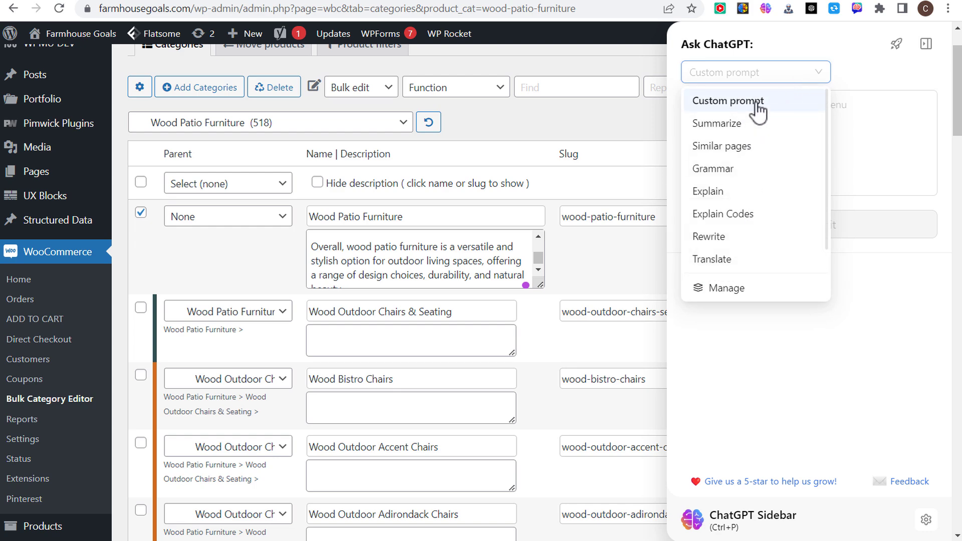
{"action": "left_click", "coordinate": [758, 102]}
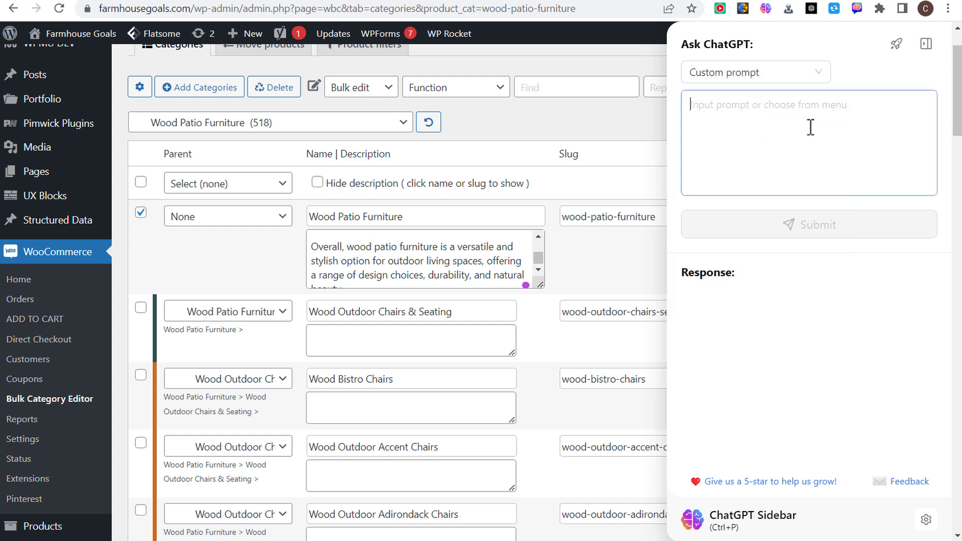
Paste the Wood Outdoor Chairs & Seating description prompt and submit it
{"action": "type", "text": "product category description for a product category that is selling Wood Outdoor Chairs & Wood Outdoor Seating"}
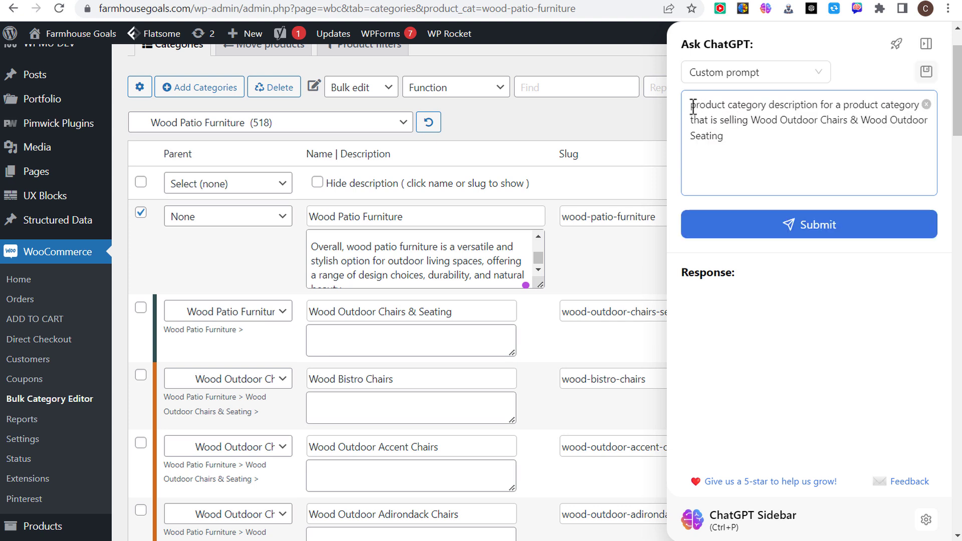
{"action": "left_click_drag", "start_coordinate": [693, 106], "coordinate": [869, 106]}
{"action": "left_click", "coordinate": [756, 123]}
{"action": "left_click", "coordinate": [795, 229]}
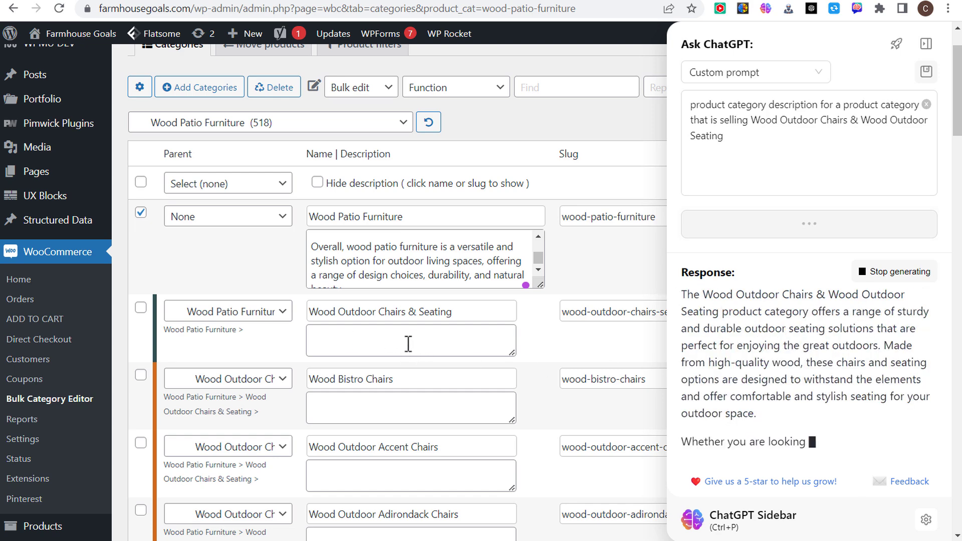
Copy the finished response into the Wood Outdoor Chairs & Seating description field
{"action": "scroll", "coordinate": [429, 331], "scroll_direction": "down", "scroll_amount": 18}
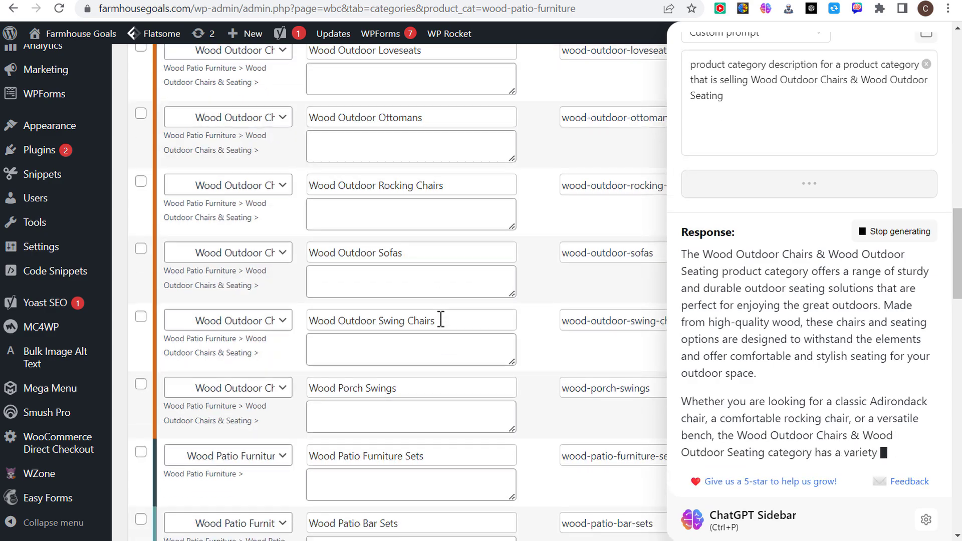
{"action": "scroll", "coordinate": [440, 321], "scroll_direction": "down", "scroll_amount": 20}
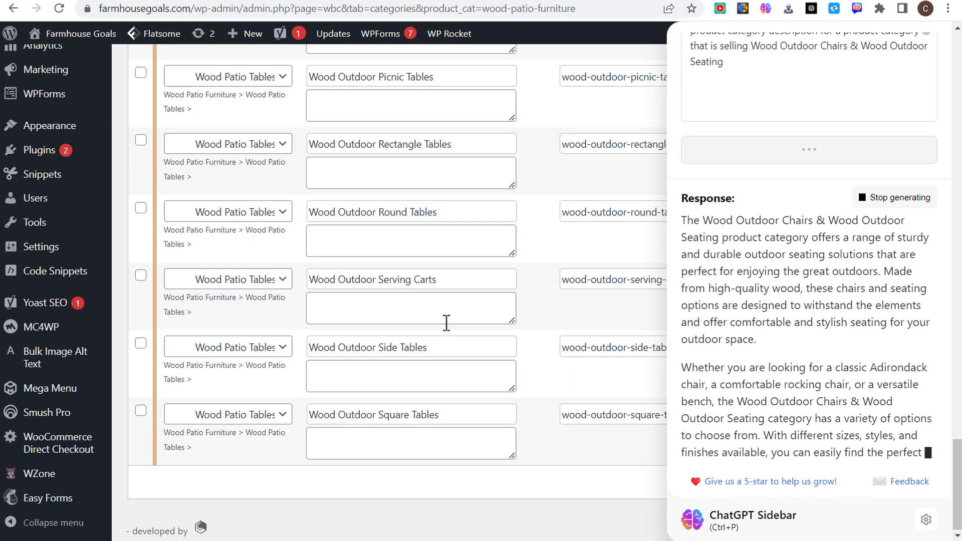
{"action": "scroll", "coordinate": [447, 325], "scroll_direction": "up", "scroll_amount": 20}
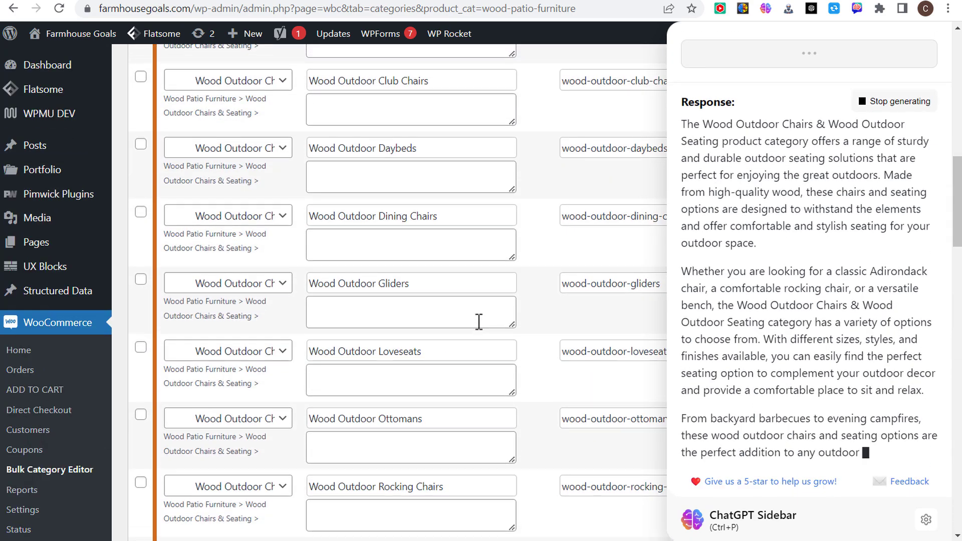
{"action": "scroll", "coordinate": [477, 327], "scroll_direction": "up", "scroll_amount": 8}
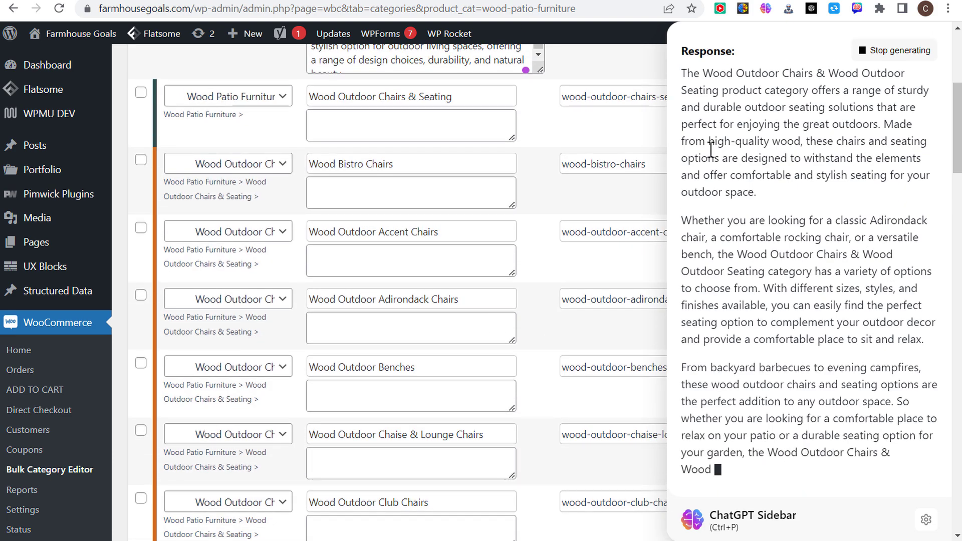
{"action": "scroll", "coordinate": [484, 237], "scroll_direction": "up", "scroll_amount": 4}
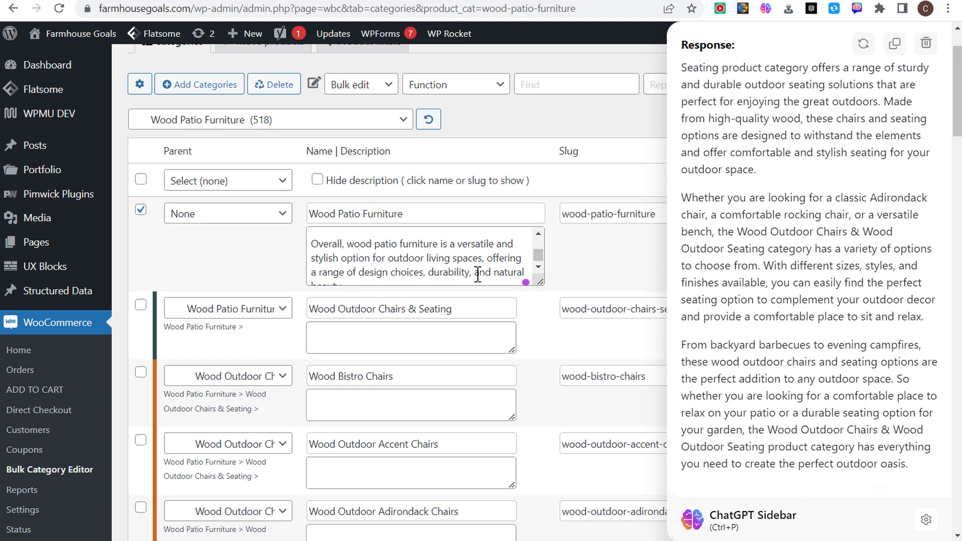
{"action": "scroll", "coordinate": [540, 297], "scroll_direction": "down", "scroll_amount": 1}
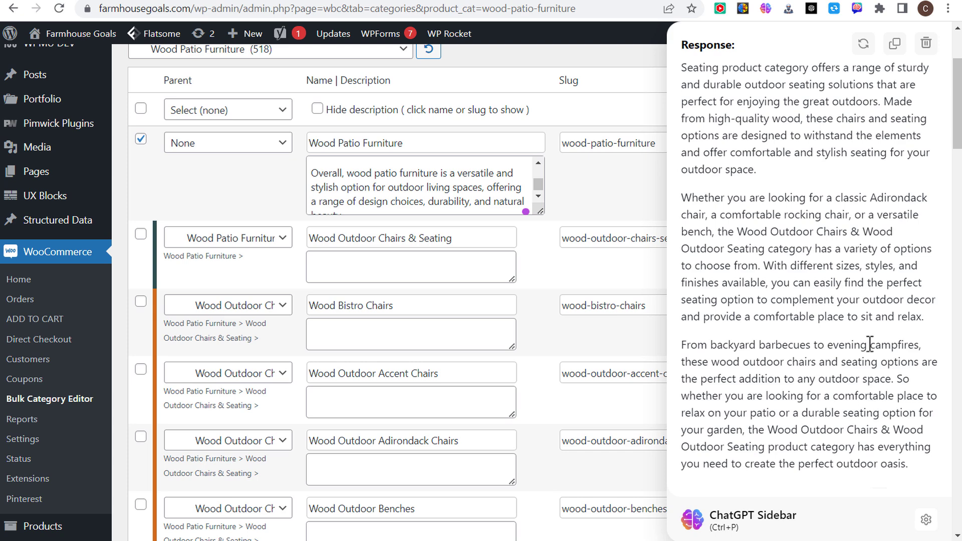
{"action": "left_click", "coordinate": [895, 50]}
{"action": "left_click", "coordinate": [454, 276]}
{"action": "key", "text": "ctrl+v"}
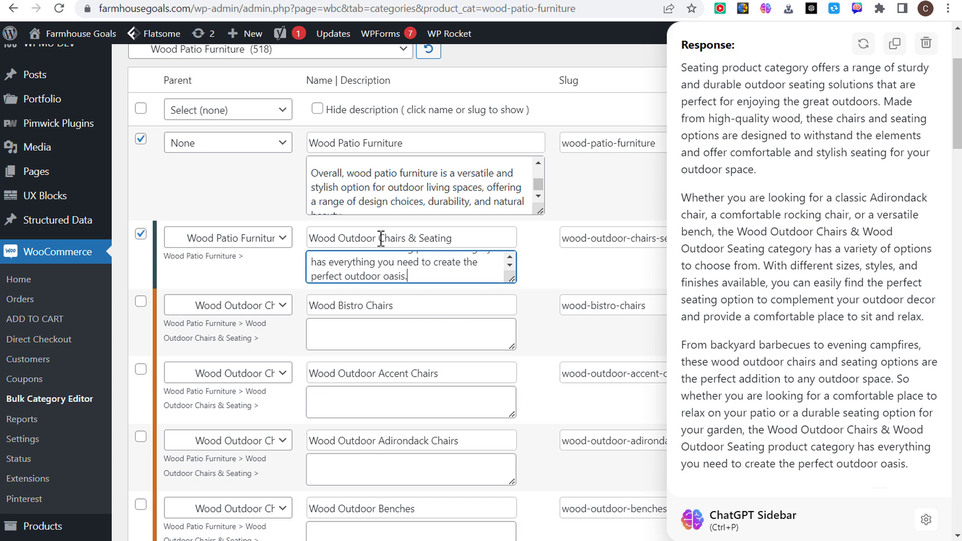
On the Moz link-building guide, open the ChatGPT Sidebar and show its preset prompts
{"action": "left_click", "coordinate": [219, 1]}
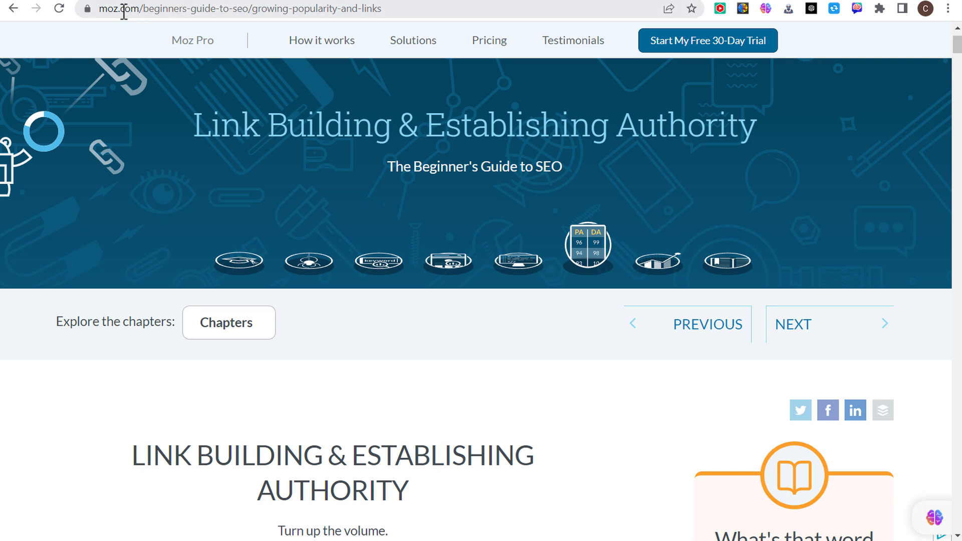
{"action": "scroll", "coordinate": [344, 122], "scroll_direction": "up", "scroll_amount": 2}
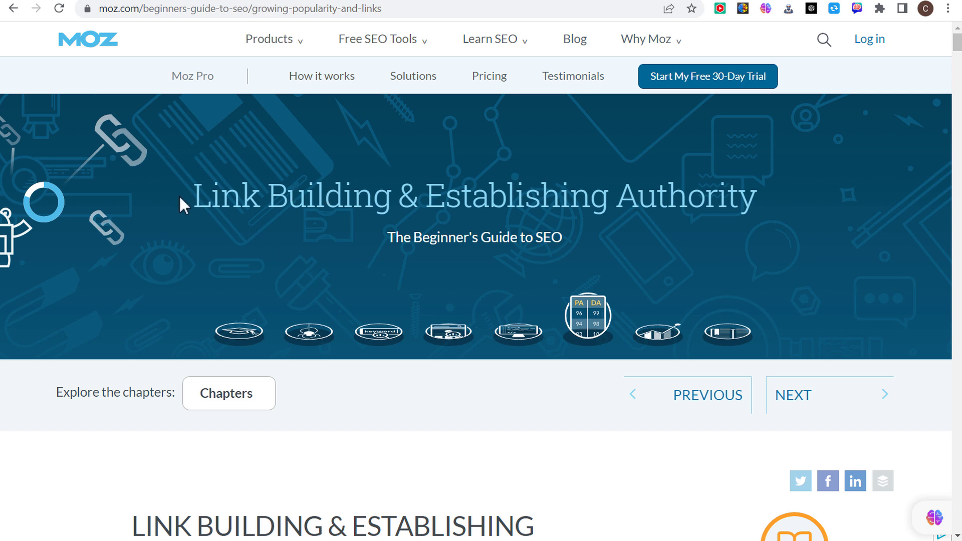
{"action": "left_click_drag", "start_coordinate": [182, 195], "coordinate": [769, 209]}
{"action": "left_click", "coordinate": [769, 209]}
{"action": "left_click_drag", "start_coordinate": [582, 239], "coordinate": [359, 238]}
{"action": "left_click", "coordinate": [303, 195]}
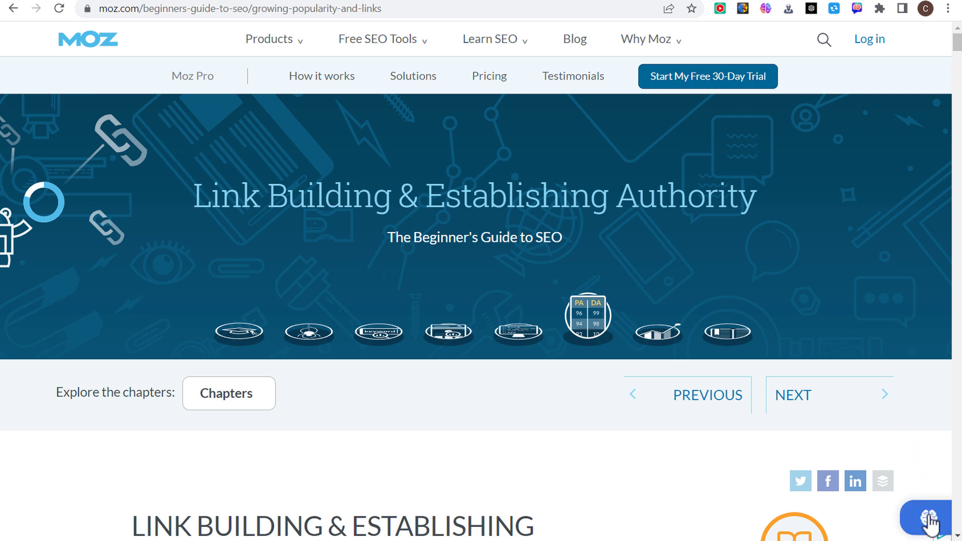
{"action": "left_click", "coordinate": [766, 10]}
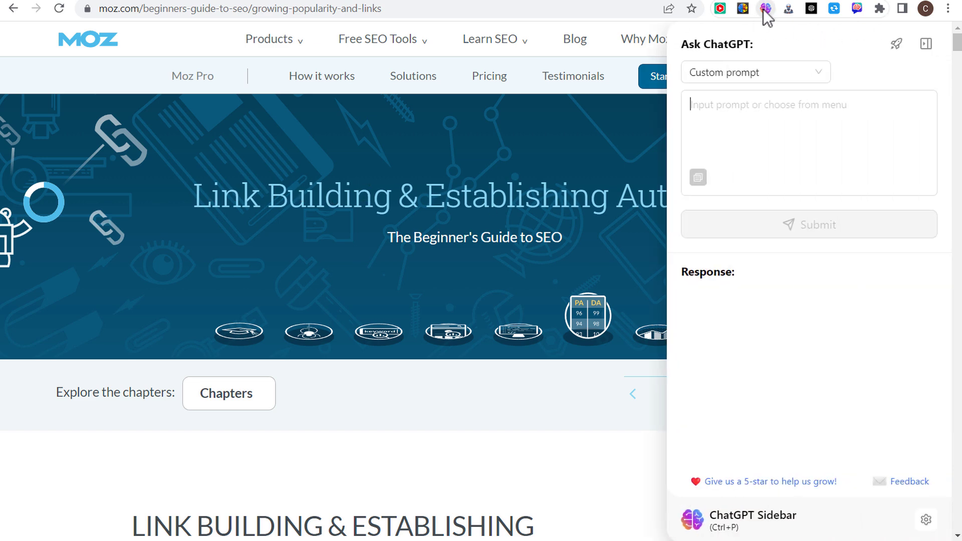
{"action": "left_click", "coordinate": [820, 75]}
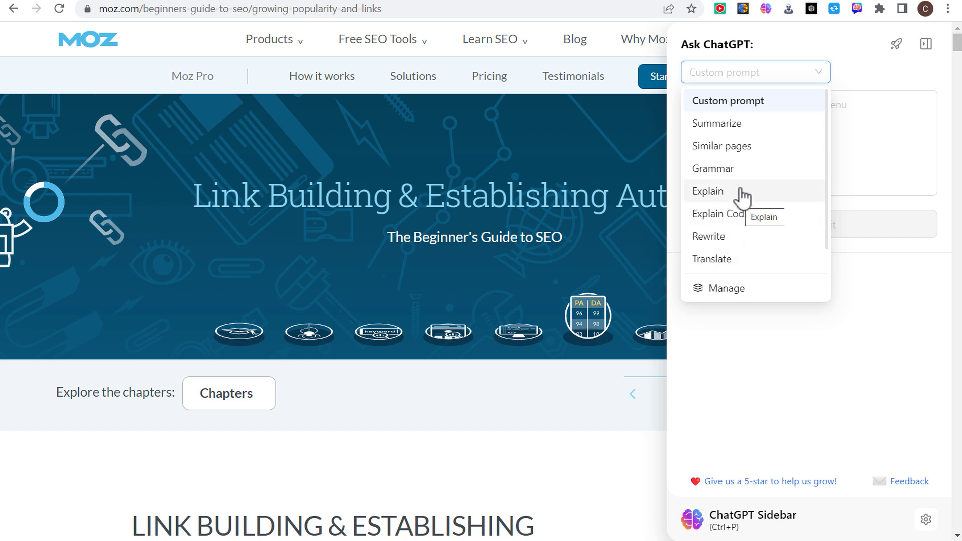
Run the Summarize prompt on the Moz page, stopping once the second-grade summary appears
{"action": "left_click", "coordinate": [724, 126]}
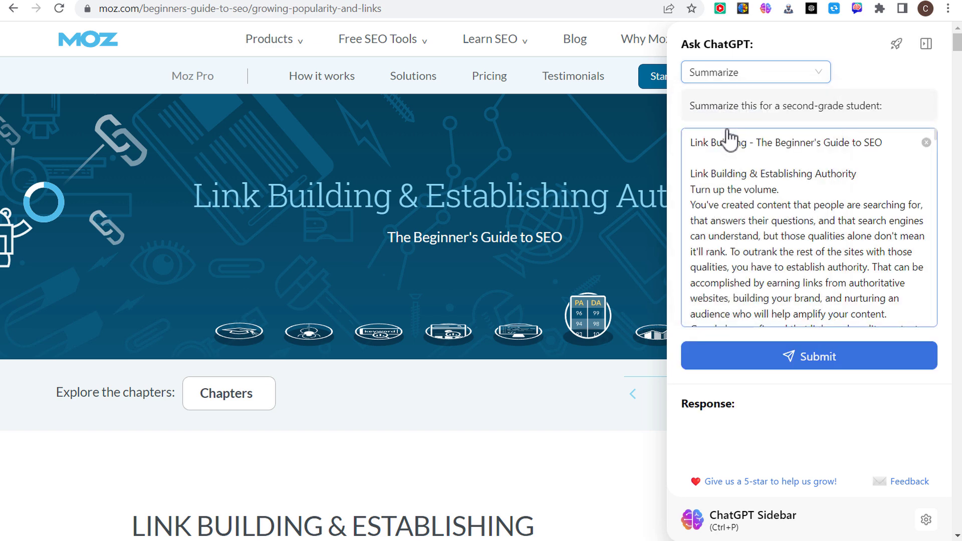
{"action": "mouse_move", "coordinate": [697, 143]}
{"action": "left_mouse_down"}
{"action": "mouse_move", "coordinate": [798, 157]}
{"action": "mouse_move", "coordinate": [862, 235]}
{"action": "left_mouse_up"}
{"action": "left_click", "coordinate": [858, 270]}
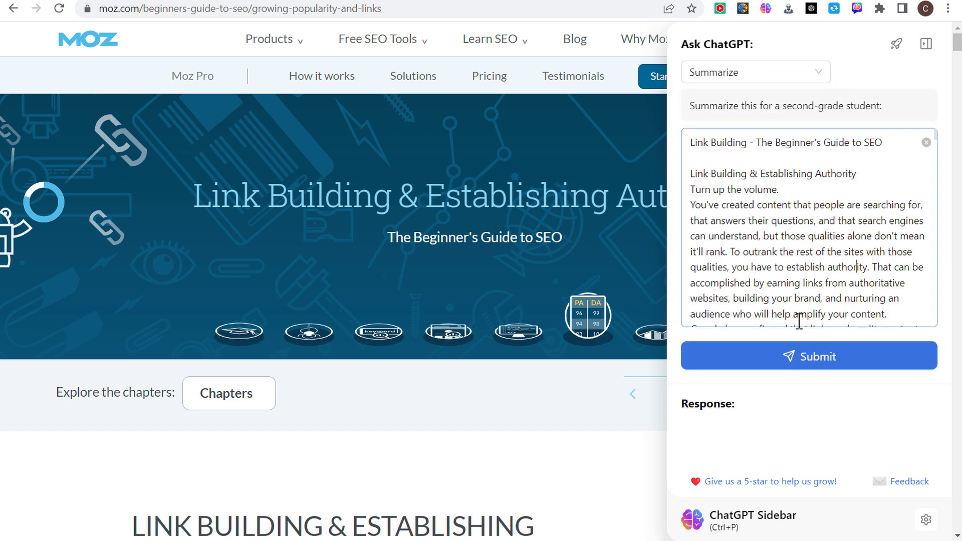
{"action": "left_click", "coordinate": [795, 363]}
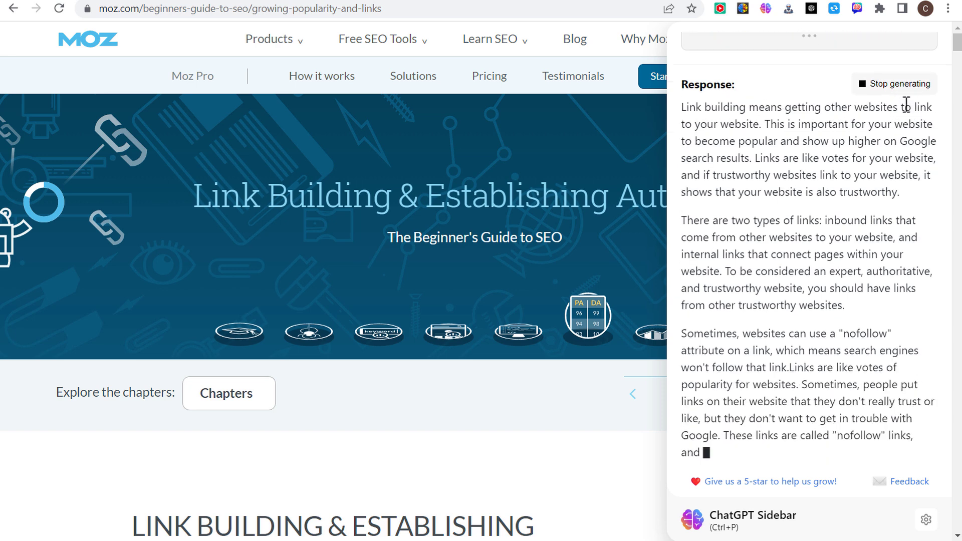
{"action": "left_click", "coordinate": [904, 90]}
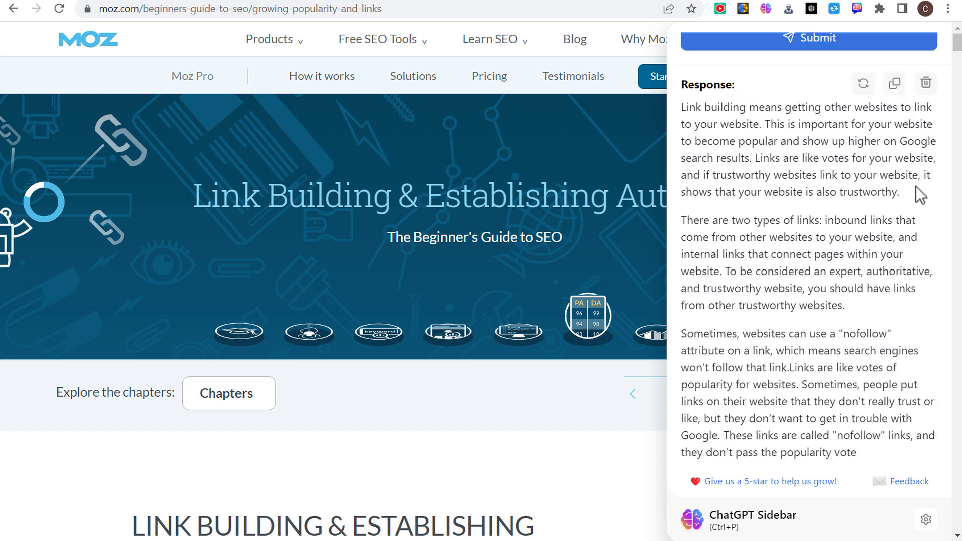
{"action": "scroll", "coordinate": [920, 195], "scroll_direction": "up", "scroll_amount": 6}
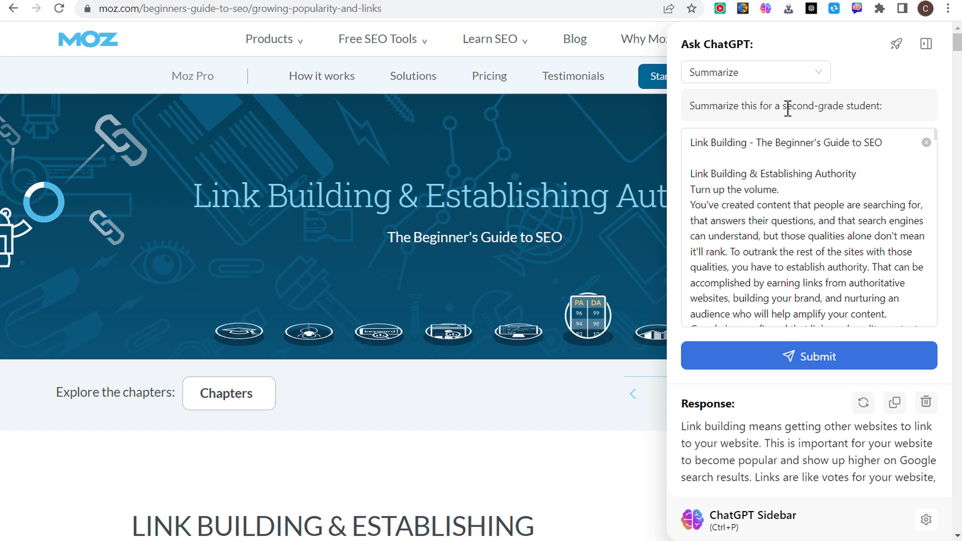
Generate 10 similar pages with the Similar pages prompt, then view the WebChatGPT store listing
{"action": "left_click", "coordinate": [753, 73]}
{"action": "left_click", "coordinate": [725, 148]}
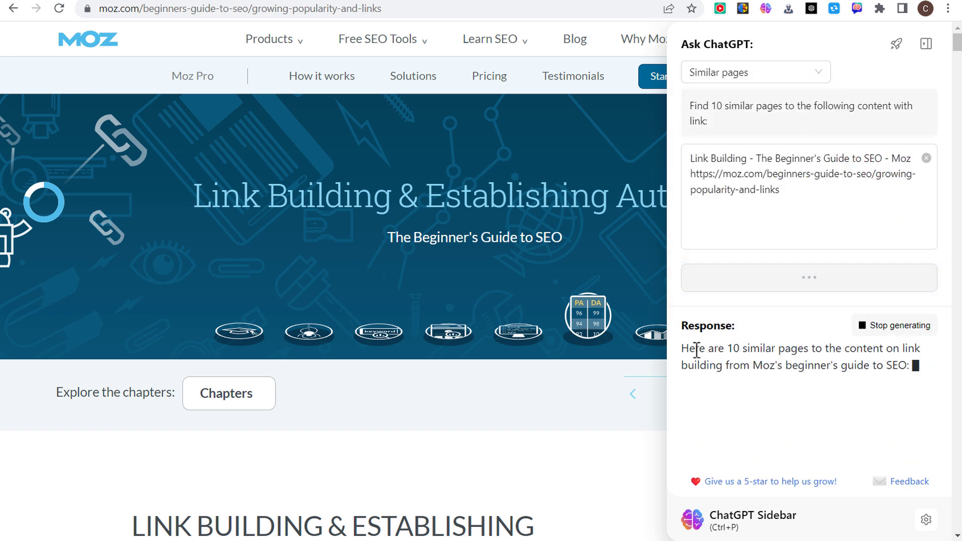
{"action": "left_click_drag", "start_coordinate": [681, 350], "coordinate": [842, 349]}
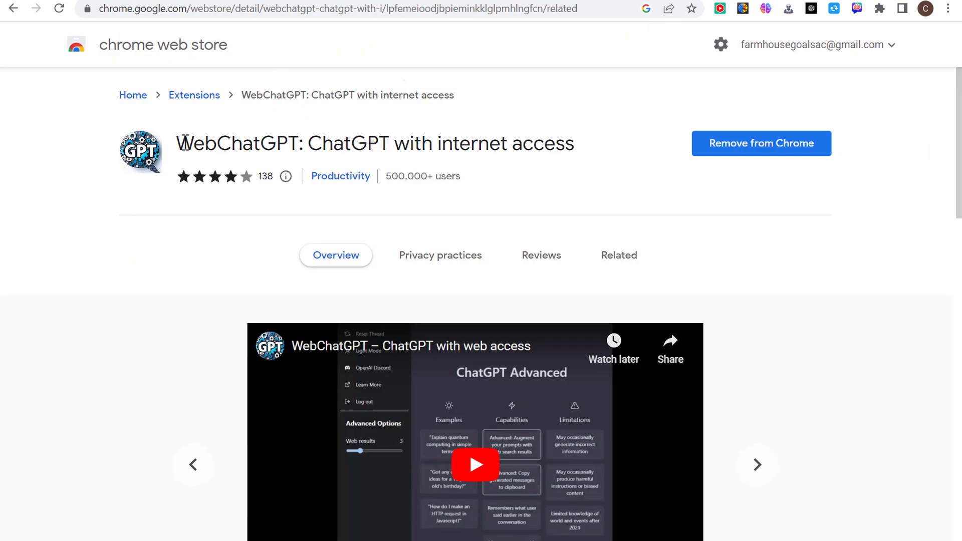
{"action": "left_click_drag", "start_coordinate": [178, 143], "coordinate": [575, 148]}
{"action": "left_click", "coordinate": [575, 148]}
{"action": "left_click", "coordinate": [261, 2]}
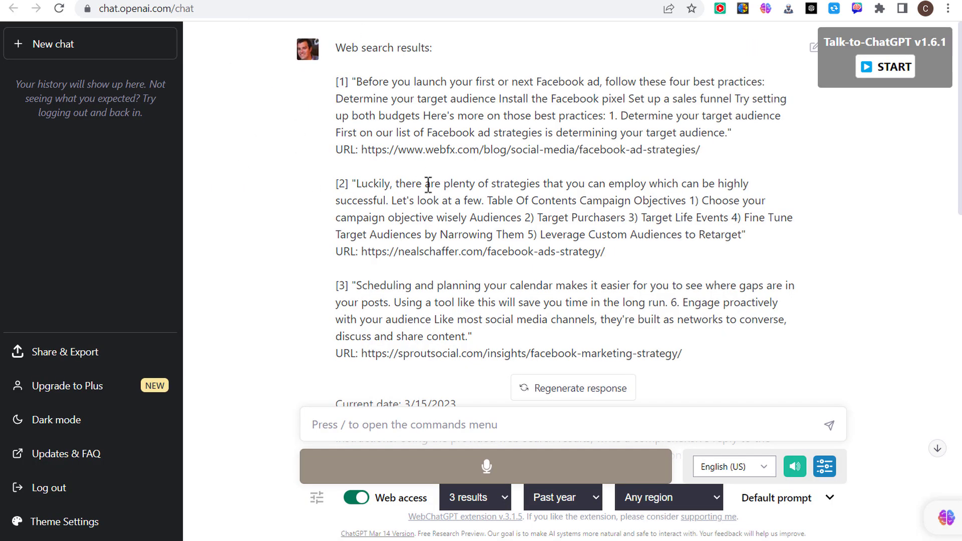
{"action": "scroll", "coordinate": [576, 236], "scroll_direction": "down", "scroll_amount": 4}
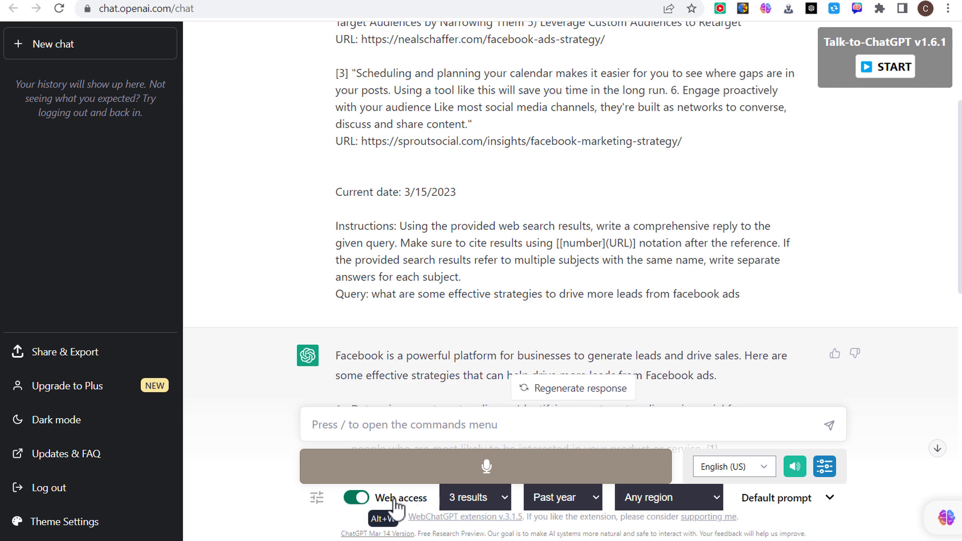
{"action": "left_click", "coordinate": [494, 498]}
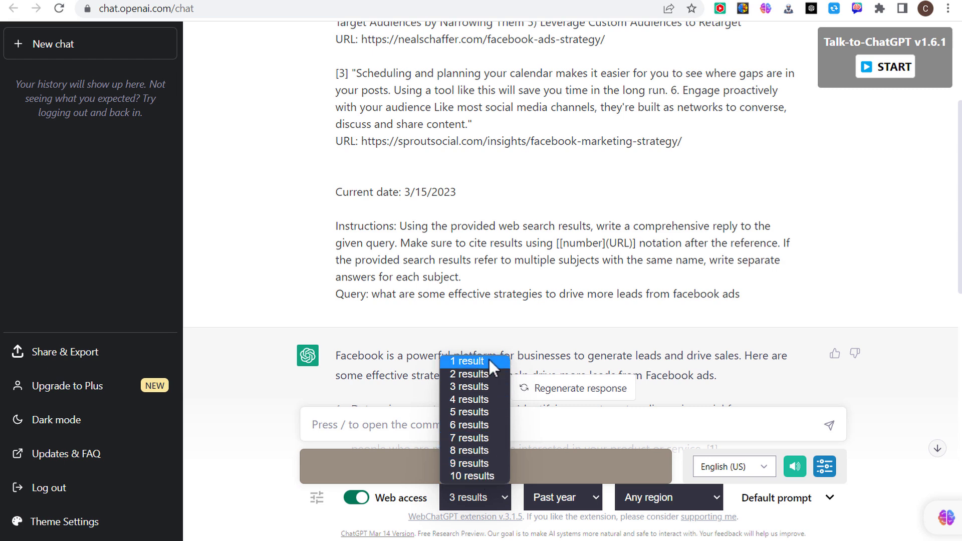
{"action": "left_click", "coordinate": [483, 387]}
{"action": "left_click", "coordinate": [570, 498]}
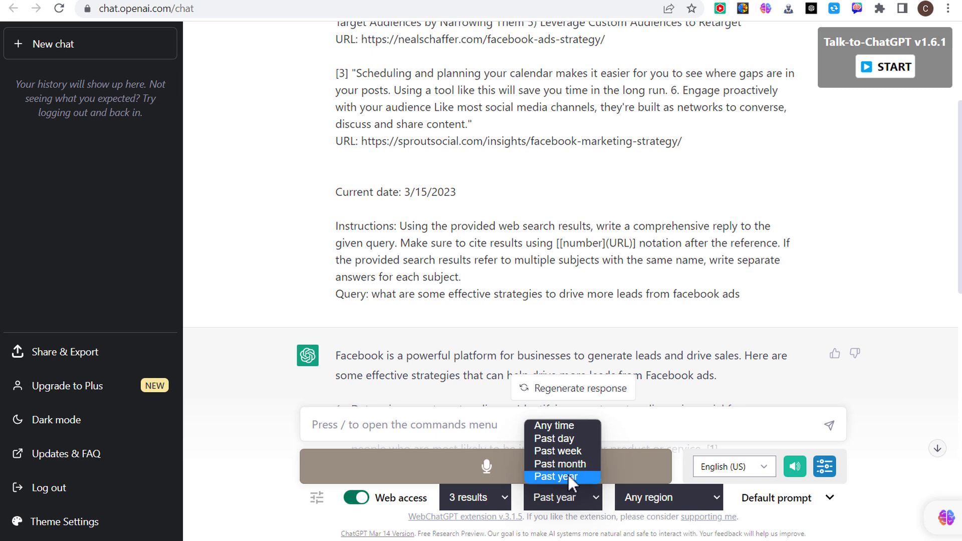
{"action": "left_click", "coordinate": [569, 476]}
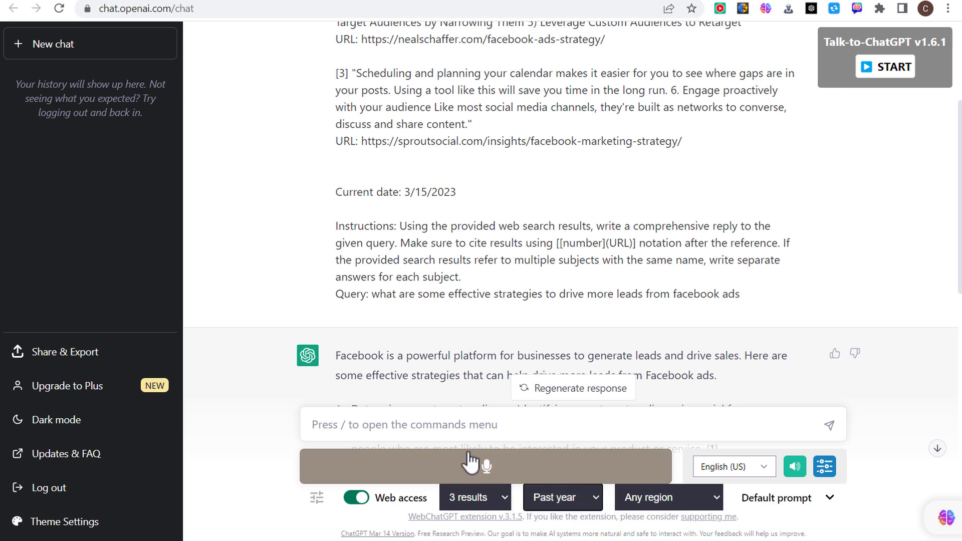
{"action": "left_click_drag", "start_coordinate": [372, 295], "coordinate": [786, 301]}
{"action": "left_click", "coordinate": [785, 301]}
{"action": "scroll", "coordinate": [359, 182], "scroll_direction": "up", "scroll_amount": 3}
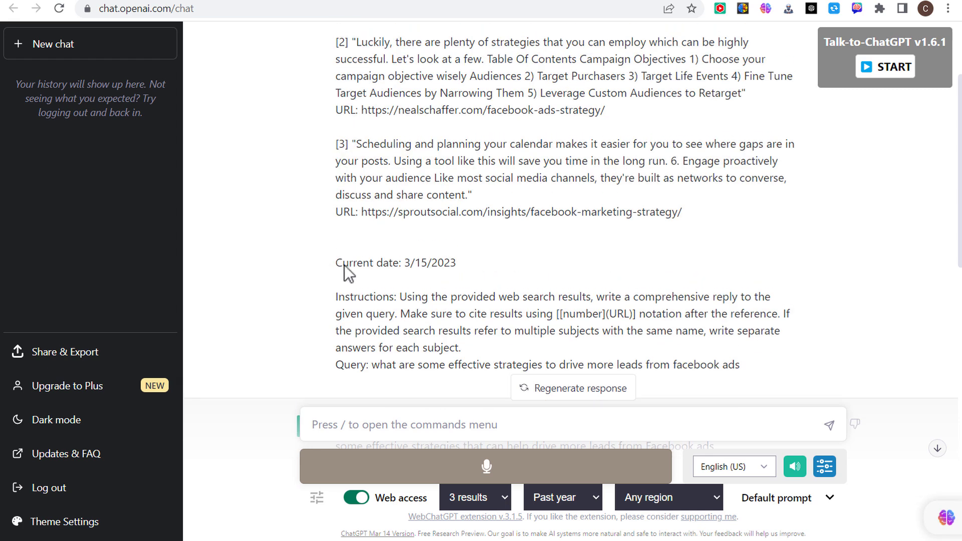
{"action": "left_click_drag", "start_coordinate": [344, 266], "coordinate": [532, 278]}
{"action": "left_click", "coordinate": [499, 277]}
{"action": "scroll", "coordinate": [432, 190], "scroll_direction": "up", "scroll_amount": 2}
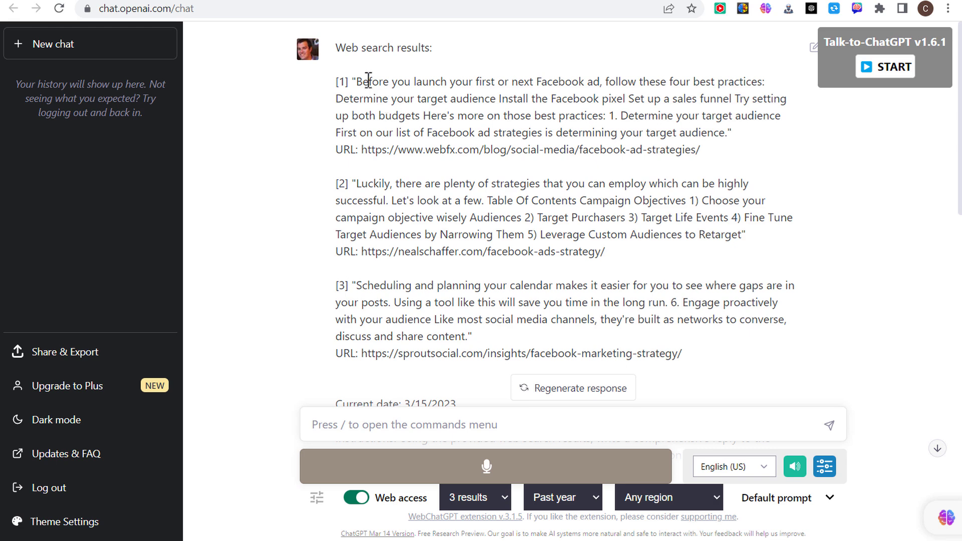
{"action": "left_click_drag", "start_coordinate": [354, 79], "coordinate": [717, 357]}
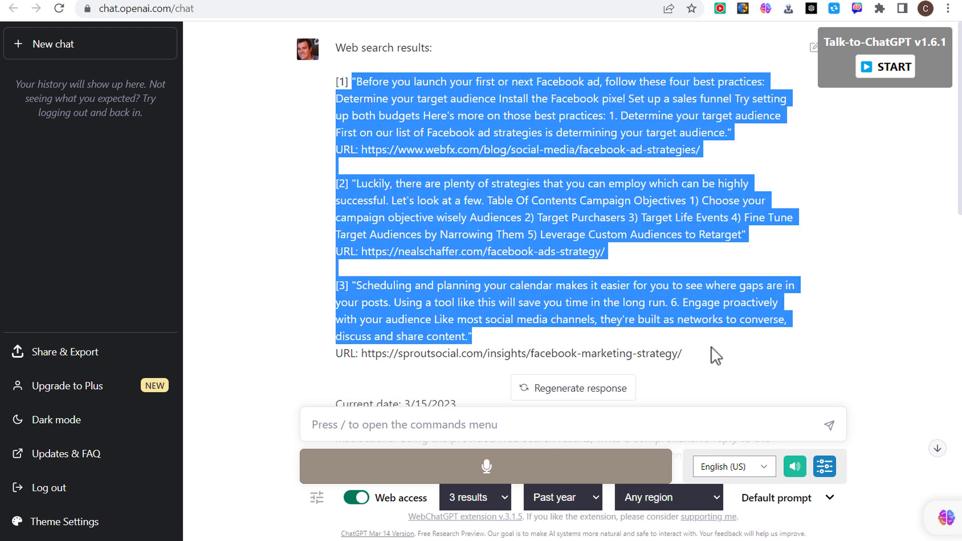
{"action": "left_click", "coordinate": [354, 83]}
{"action": "scroll", "coordinate": [489, 124], "scroll_direction": "down", "scroll_amount": 4}
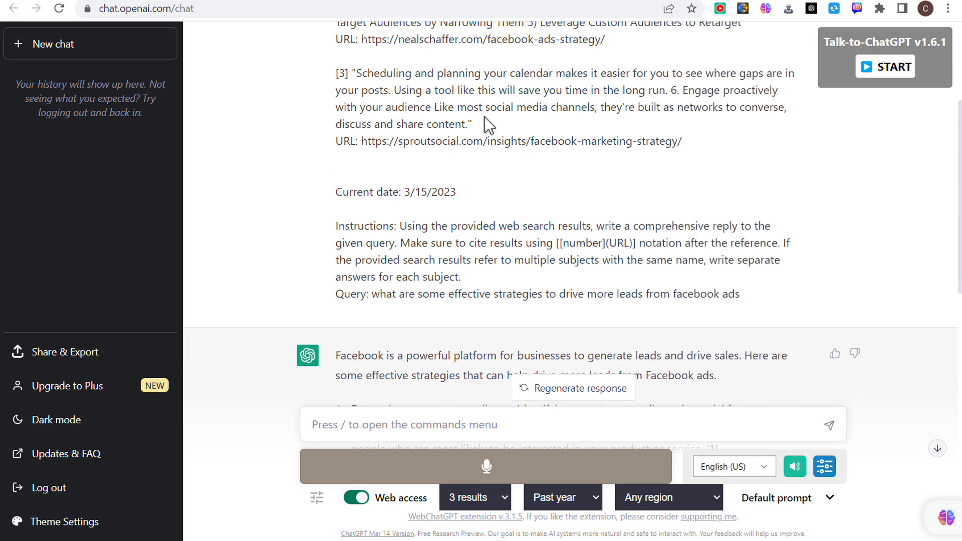
{"action": "scroll", "coordinate": [453, 125], "scroll_direction": "down", "scroll_amount": 5}
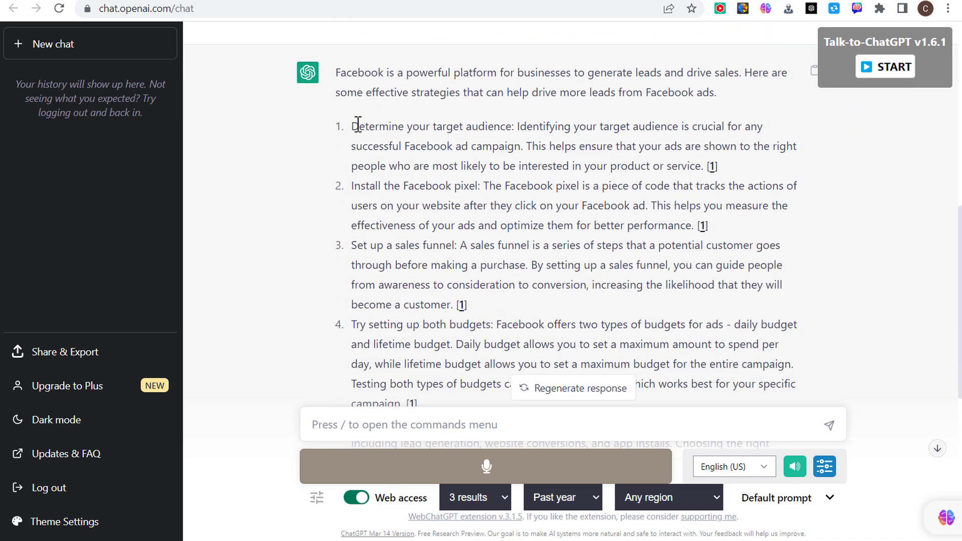
{"action": "left_click_drag", "start_coordinate": [372, 126], "coordinate": [441, 146]}
{"action": "scroll", "coordinate": [516, 142], "scroll_direction": "up", "scroll_amount": 4}
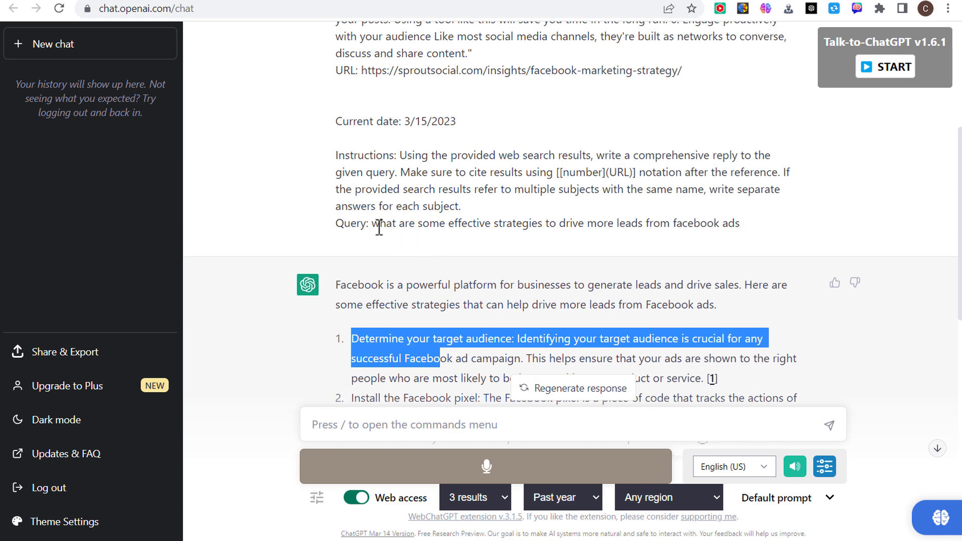
{"action": "double_click", "coordinate": [379, 224]}
{"action": "left_click_drag", "start_coordinate": [406, 226], "coordinate": [543, 224]}
{"action": "left_click", "coordinate": [591, 224]}
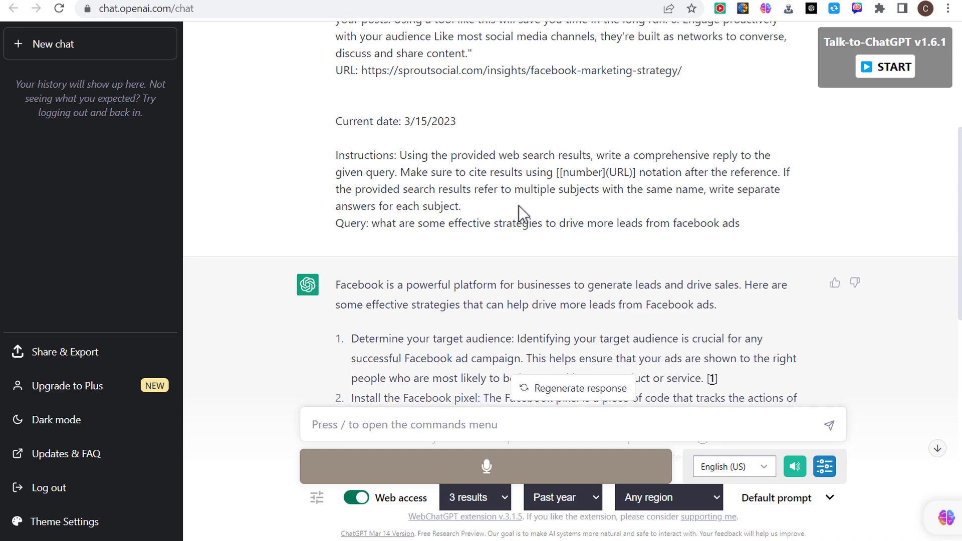
{"action": "scroll", "coordinate": [457, 224], "scroll_direction": "down", "scroll_amount": 4}
{"action": "scroll", "coordinate": [457, 224], "scroll_direction": "down", "scroll_amount": 7}
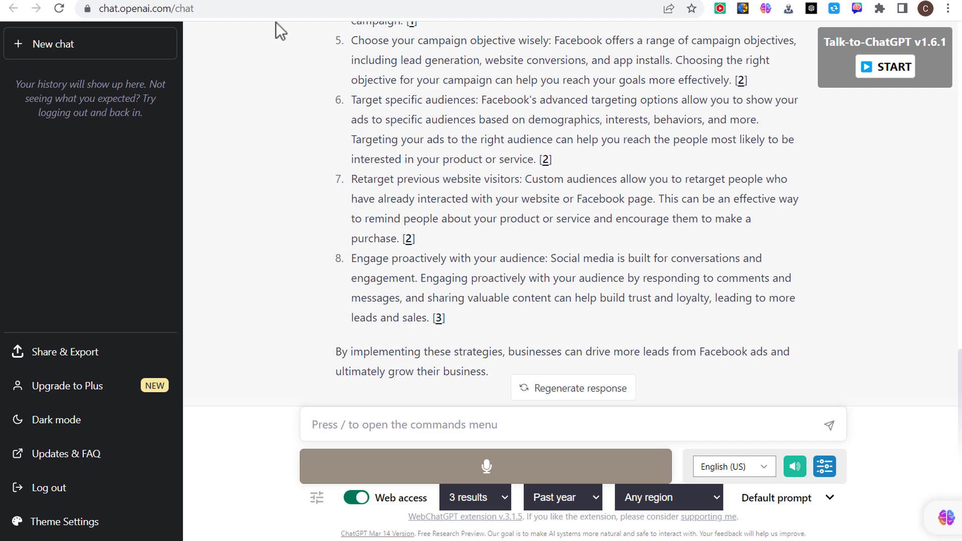
{"action": "left_click", "coordinate": [252, 4]}
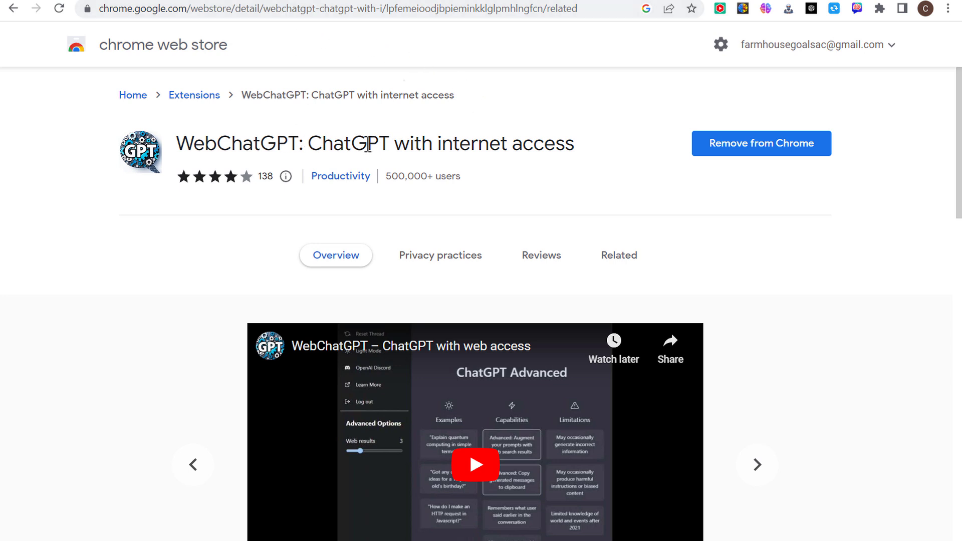
Bring up the AIPRM for ChatGPT store listing and highlight its title
{"action": "left_click", "coordinate": [305, 8]}
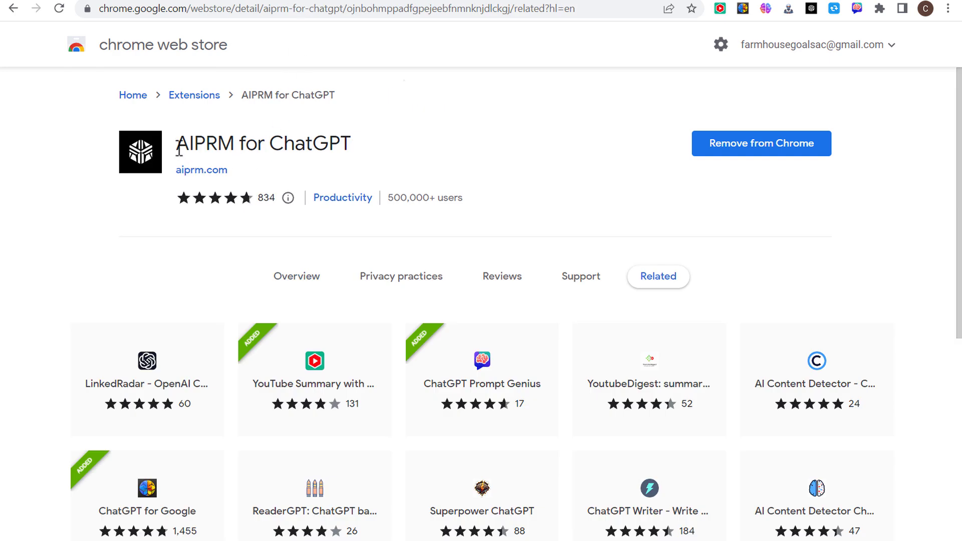
{"action": "left_click_drag", "start_coordinate": [179, 151], "coordinate": [356, 140]}
{"action": "left_click", "coordinate": [356, 140]}
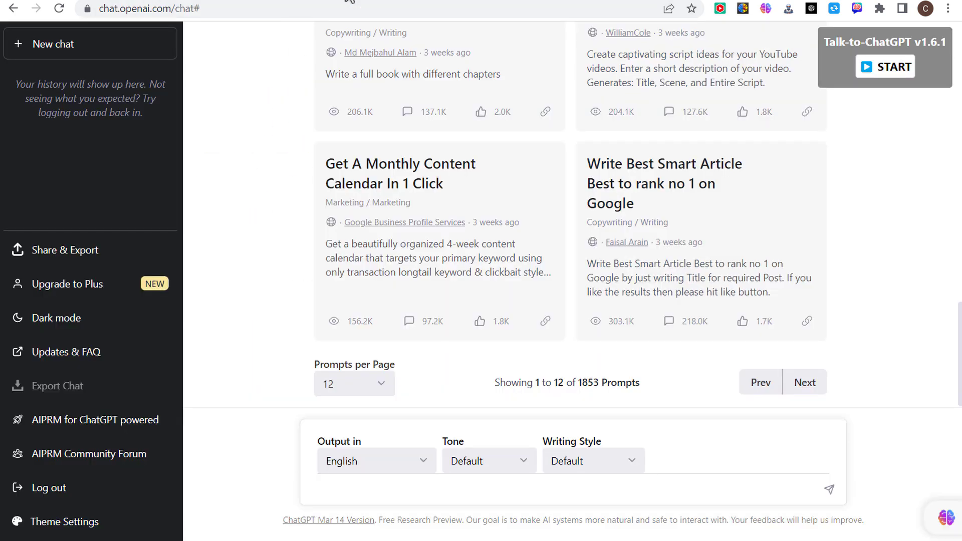
{"action": "scroll", "coordinate": [261, 182], "scroll_direction": "up", "scroll_amount": 20}
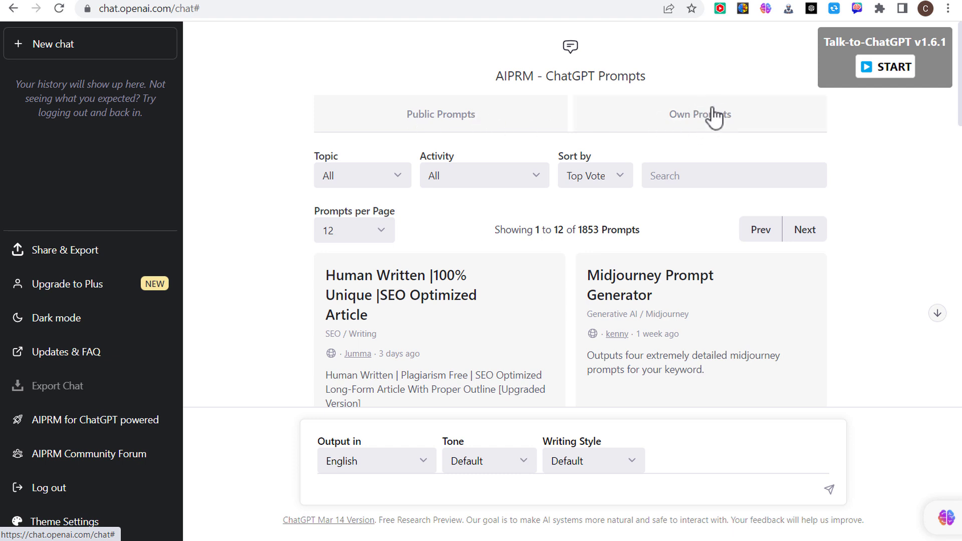
{"action": "left_click", "coordinate": [406, 176]}
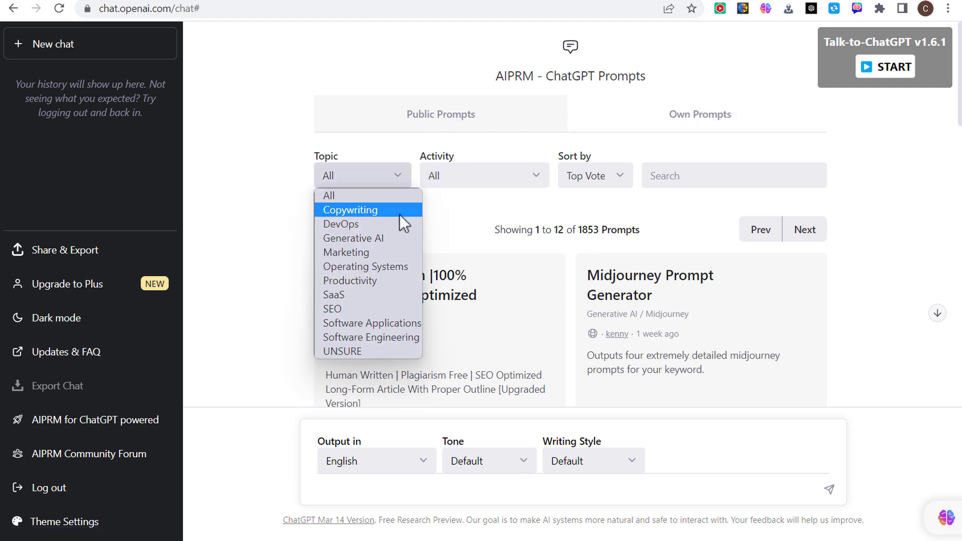
{"action": "left_click", "coordinate": [367, 253]}
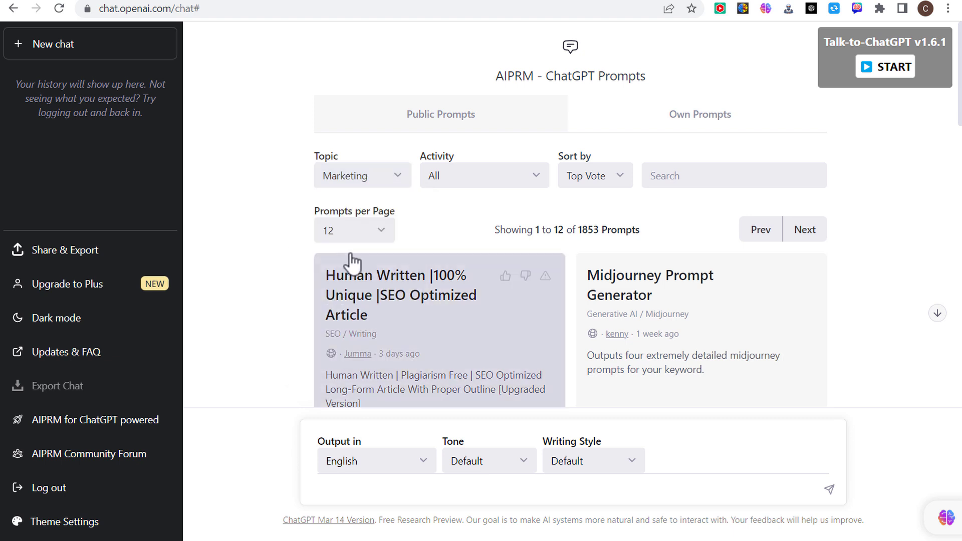
{"action": "left_click", "coordinate": [515, 179]}
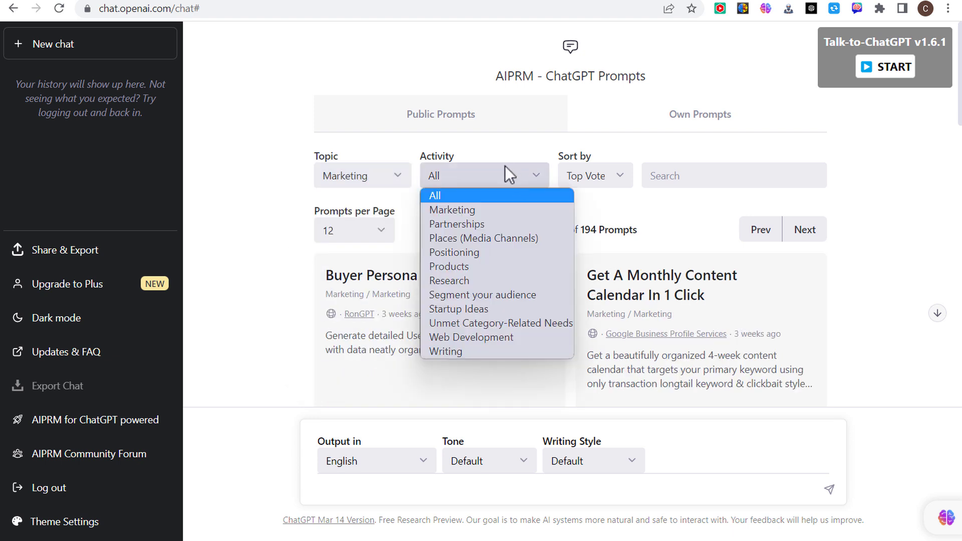
{"action": "left_click", "coordinate": [465, 281]}
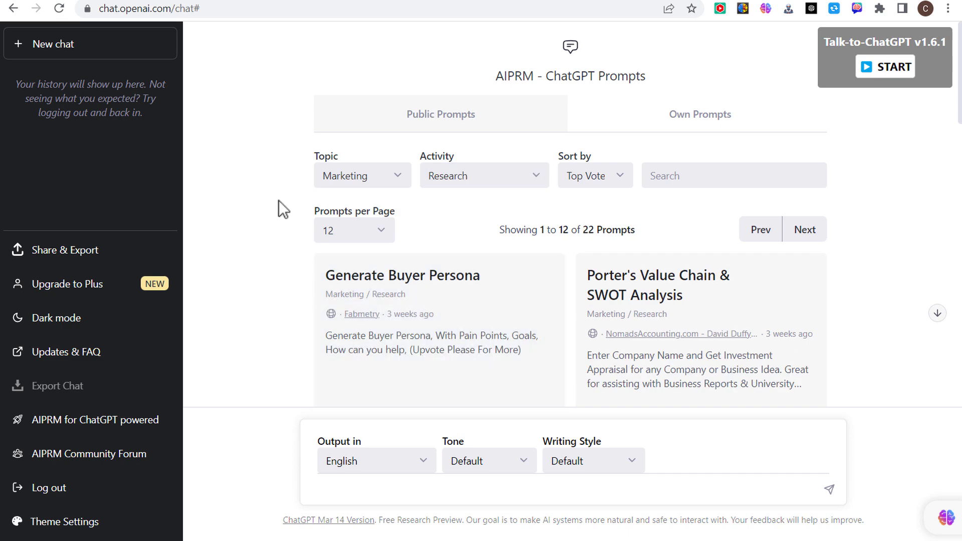
{"action": "scroll", "coordinate": [277, 240], "scroll_direction": "down", "scroll_amount": 3}
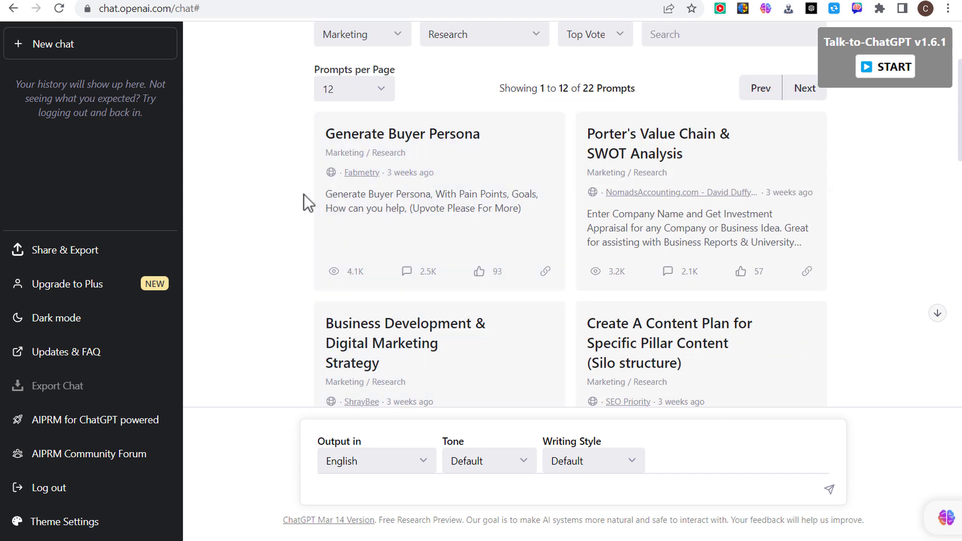
{"action": "scroll", "coordinate": [308, 204], "scroll_direction": "down", "scroll_amount": 3}
{"action": "scroll", "coordinate": [266, 183], "scroll_direction": "up", "scroll_amount": 6}
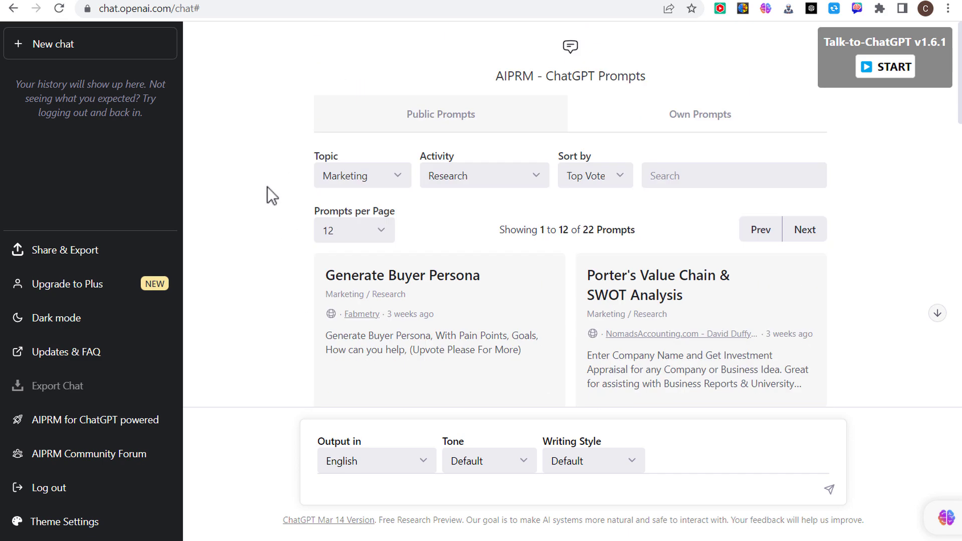
{"action": "left_click", "coordinate": [392, 181]}
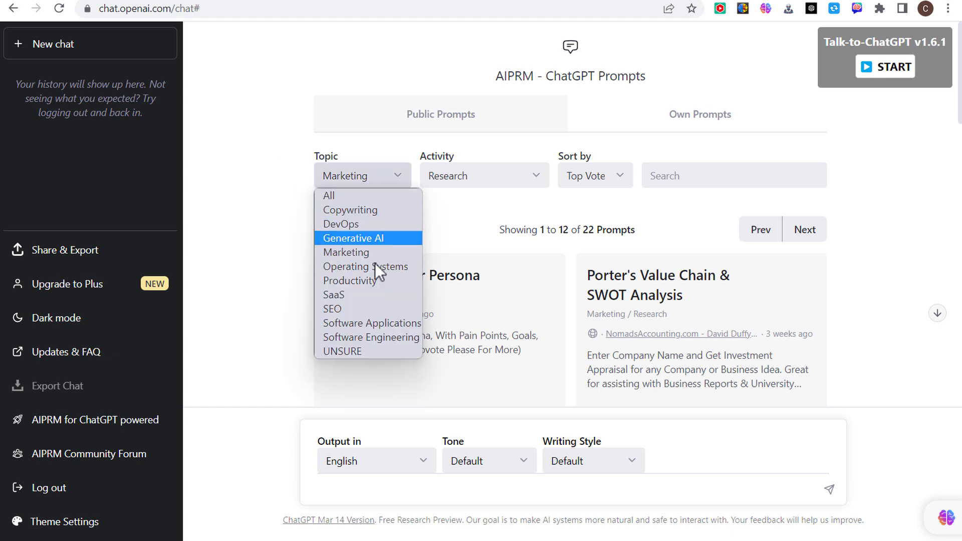
{"action": "left_click", "coordinate": [372, 325]}
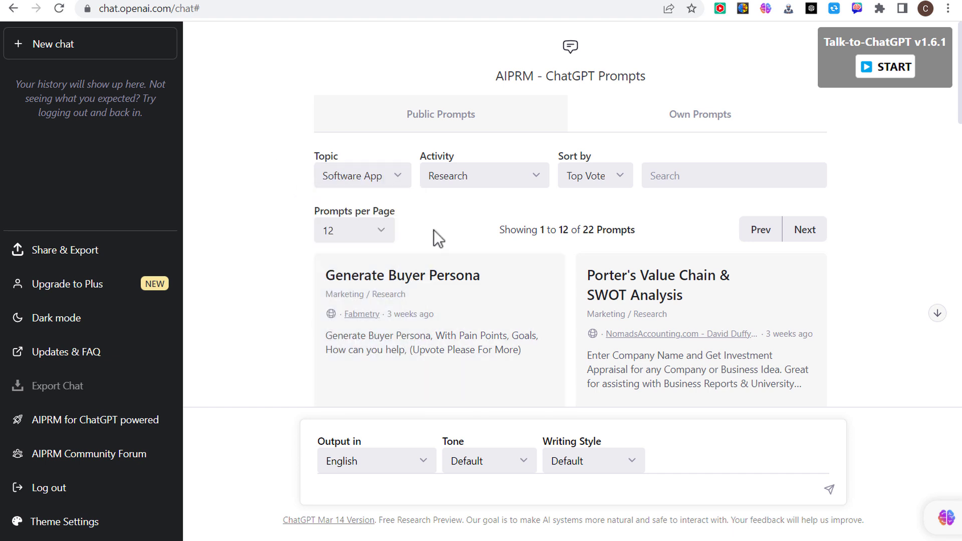
{"action": "left_click", "coordinate": [469, 182]}
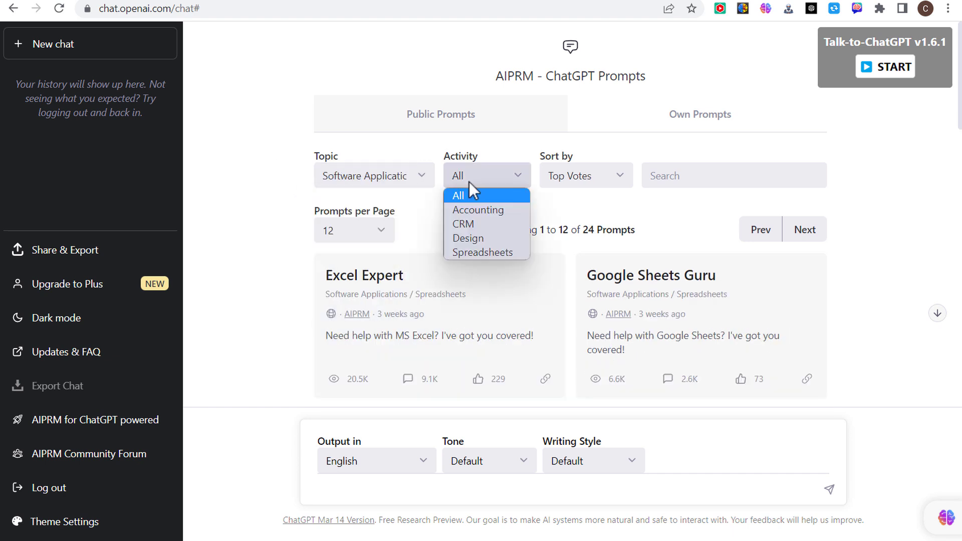
{"action": "left_click", "coordinate": [486, 210]}
{"action": "scroll", "coordinate": [385, 171], "scroll_direction": "down", "scroll_amount": 1}
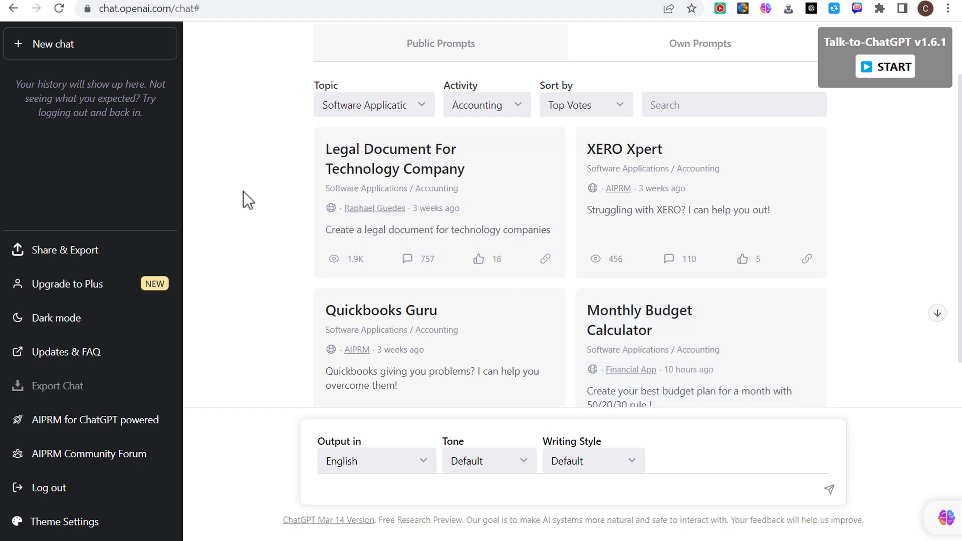
{"action": "scroll", "coordinate": [244, 193], "scroll_direction": "up", "scroll_amount": 1}
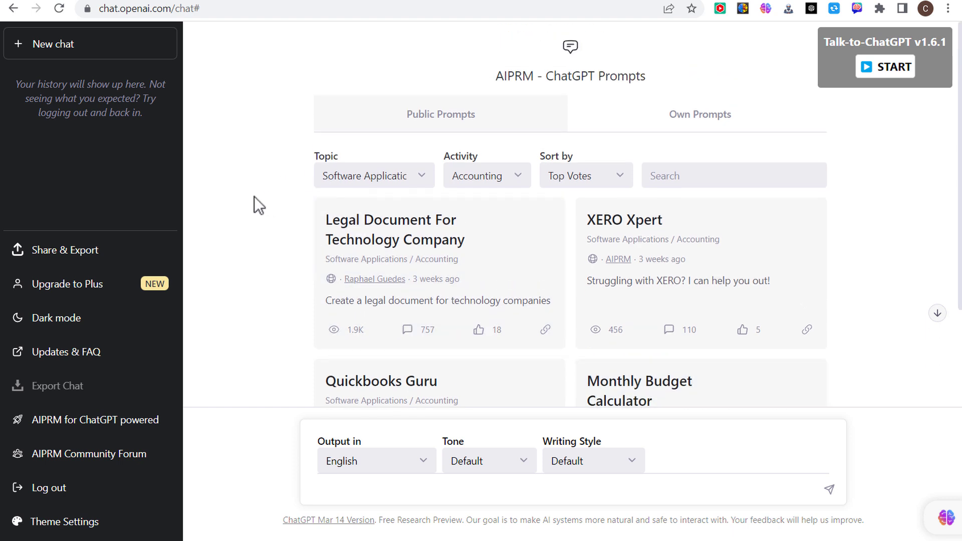
{"action": "left_click", "coordinate": [381, 181]}
{"action": "left_click", "coordinate": [372, 195]}
{"action": "left_click", "coordinate": [495, 176]}
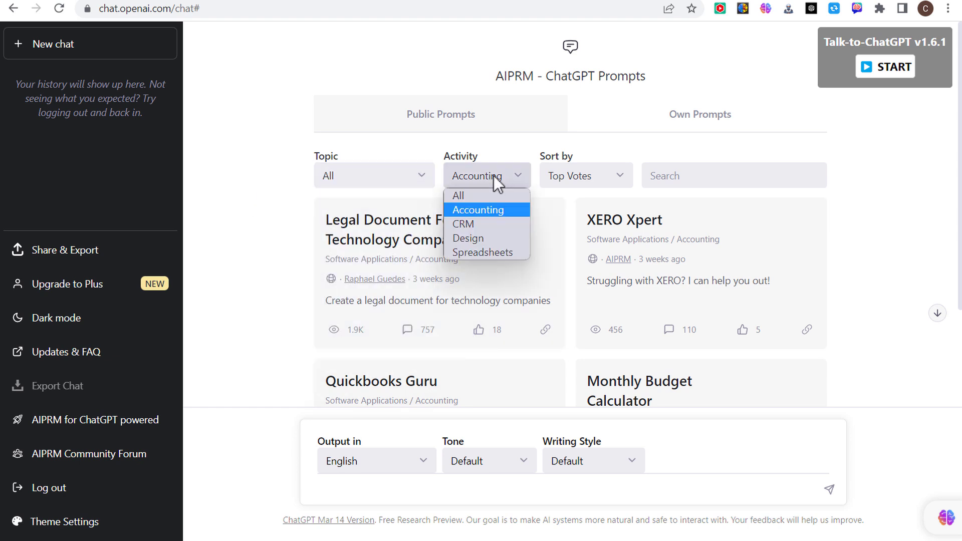
{"action": "left_click", "coordinate": [484, 196]}
{"action": "left_click", "coordinate": [458, 180]}
{"action": "left_click", "coordinate": [455, 193]}
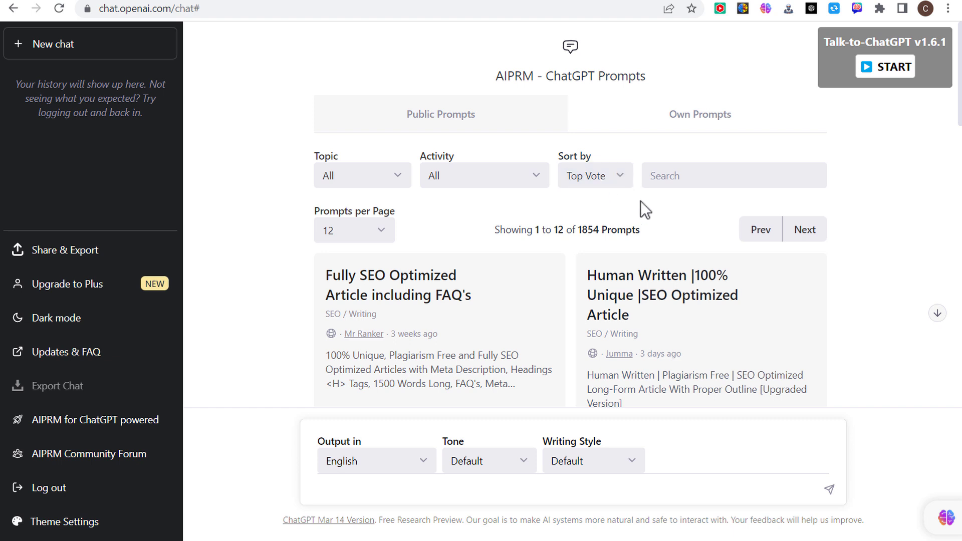
{"action": "left_click_drag", "start_coordinate": [527, 232], "coordinate": [623, 232]}
{"action": "left_click", "coordinate": [645, 232]}
{"action": "scroll", "coordinate": [254, 190], "scroll_direction": "down", "scroll_amount": 1}
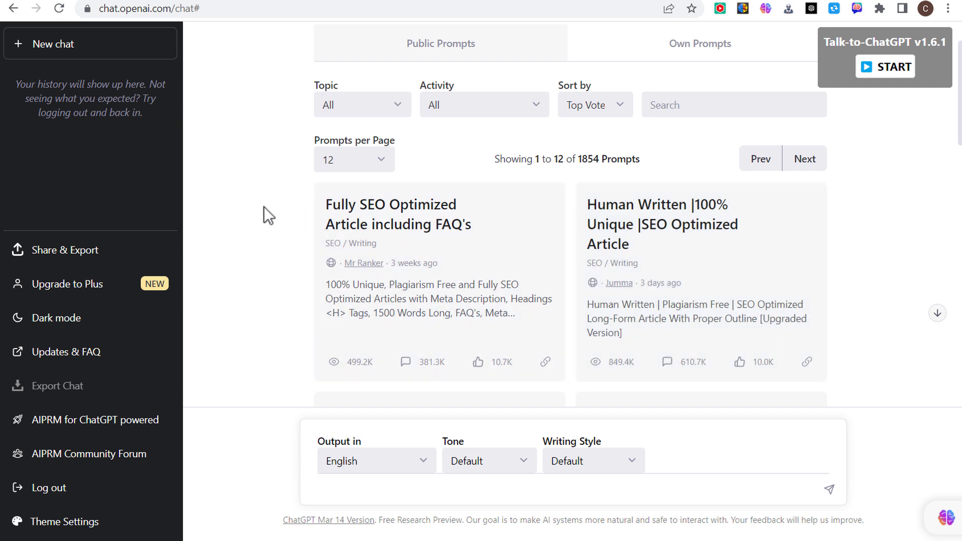
{"action": "scroll", "coordinate": [260, 198], "scroll_direction": "down", "scroll_amount": 5}
{"action": "scroll", "coordinate": [258, 197], "scroll_direction": "up", "scroll_amount": 4}
Generate a 'What is a Landing Page' article with the Human Written SEO Optimized Article prompt, English, Default tone
{"action": "left_click", "coordinate": [733, 166]}
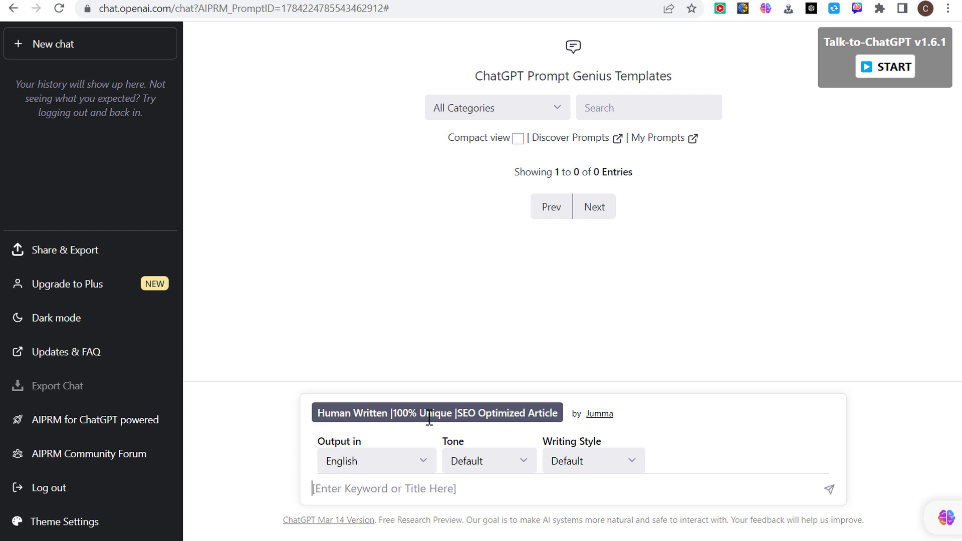
{"action": "left_click", "coordinate": [410, 457]}
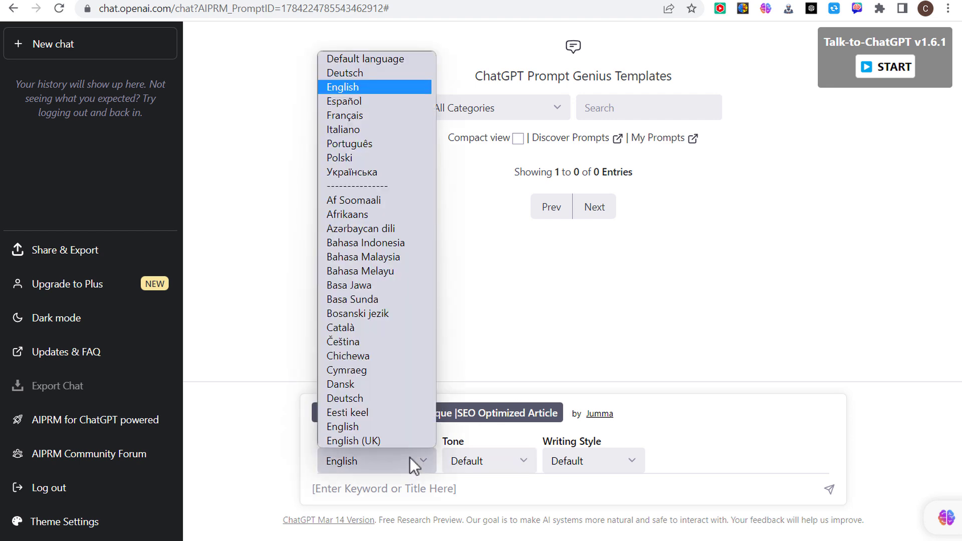
{"action": "left_click", "coordinate": [380, 86]}
{"action": "left_click", "coordinate": [507, 463]}
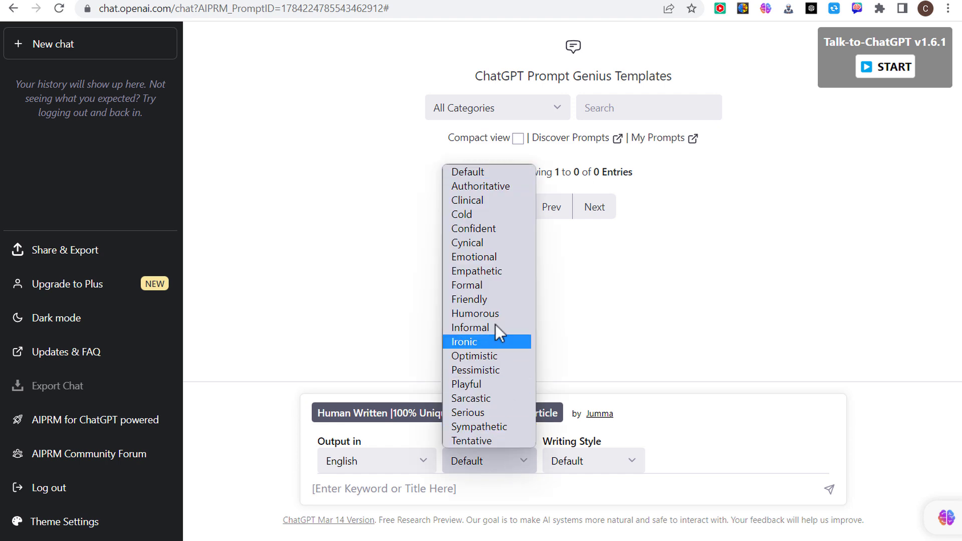
{"action": "left_click", "coordinate": [478, 175]}
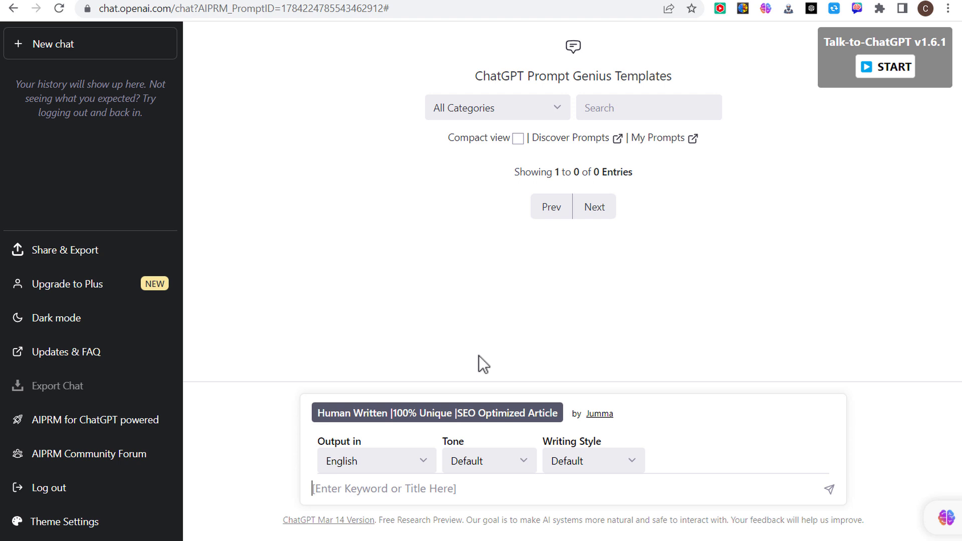
{"action": "type", "text": "What is a Landing Page"}
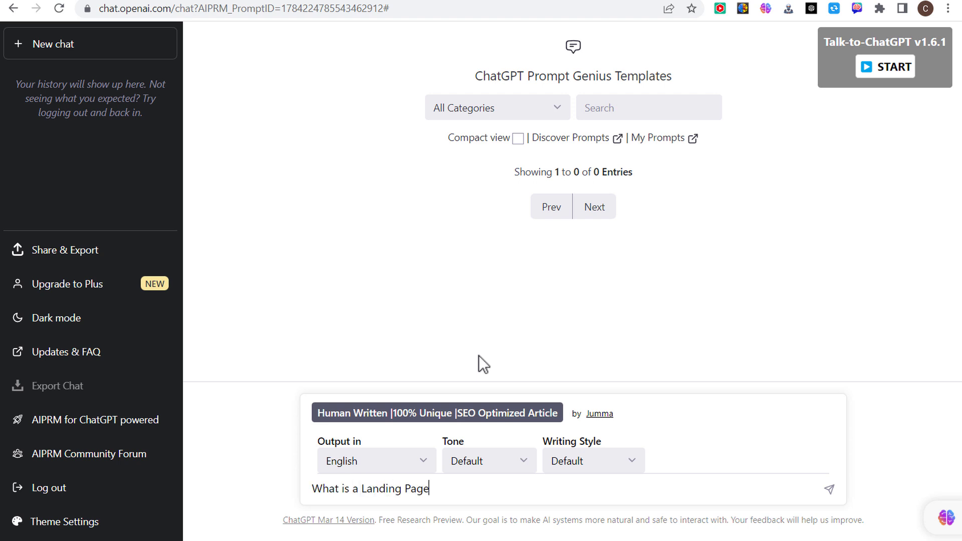
{"action": "key", "text": "Return"}
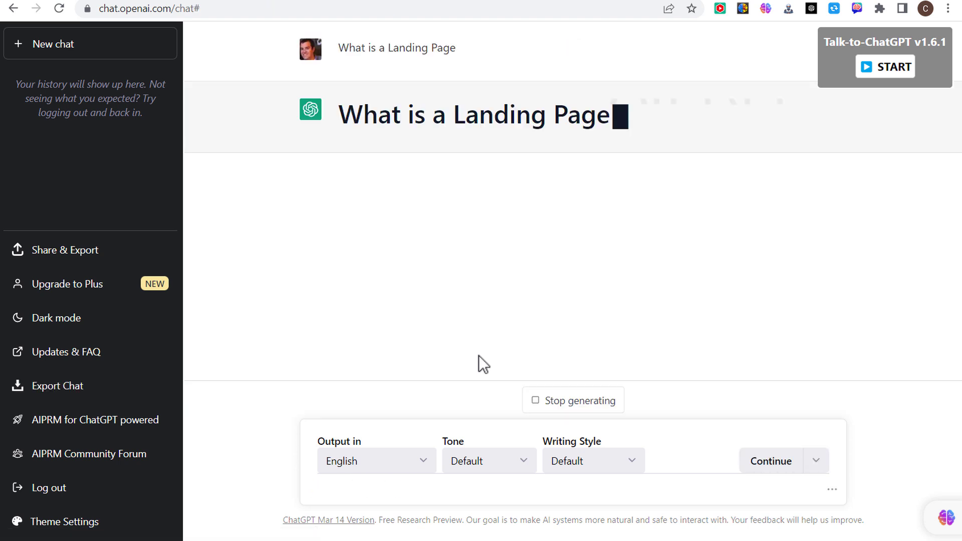
Review the article's title, table of contents and sections, then switch to the AIPRM store listing
{"action": "left_click_drag", "start_coordinate": [343, 113], "coordinate": [666, 142]}
{"action": "left_click", "coordinate": [411, 113]}
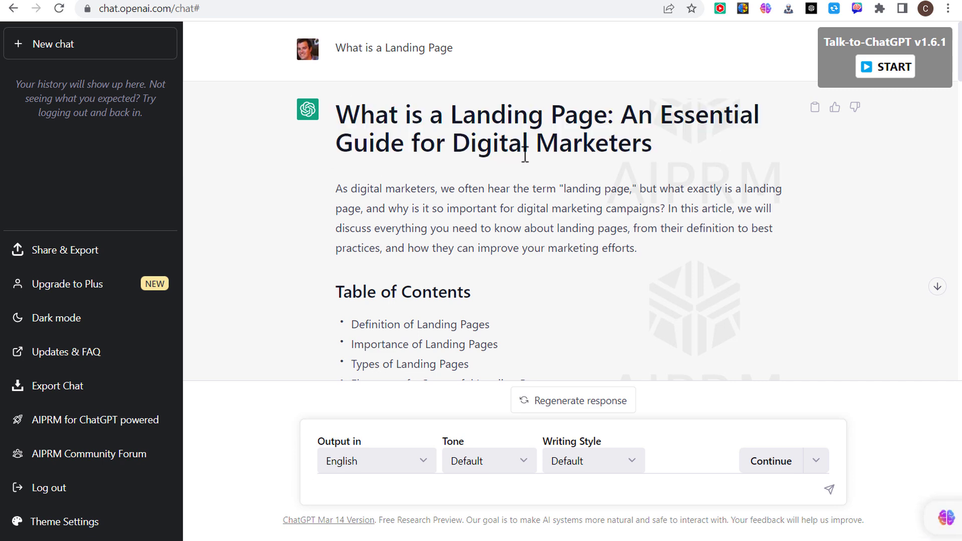
{"action": "scroll", "coordinate": [420, 168], "scroll_direction": "down", "scroll_amount": 2}
{"action": "left_click_drag", "start_coordinate": [356, 216], "coordinate": [550, 216]}
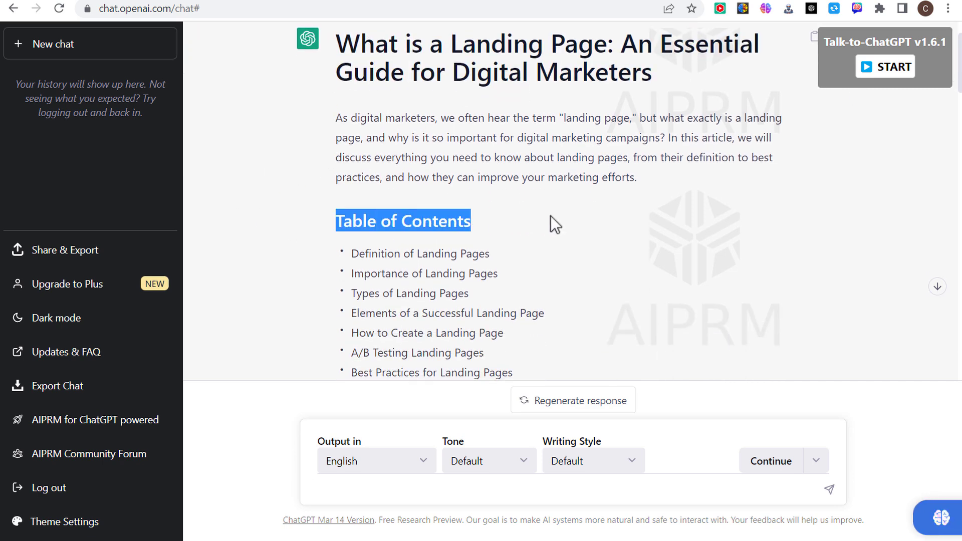
{"action": "left_click", "coordinate": [551, 216]}
{"action": "scroll", "coordinate": [550, 216], "scroll_direction": "down", "scroll_amount": 10}
{"action": "scroll", "coordinate": [324, 132], "scroll_direction": "down", "scroll_amount": 12}
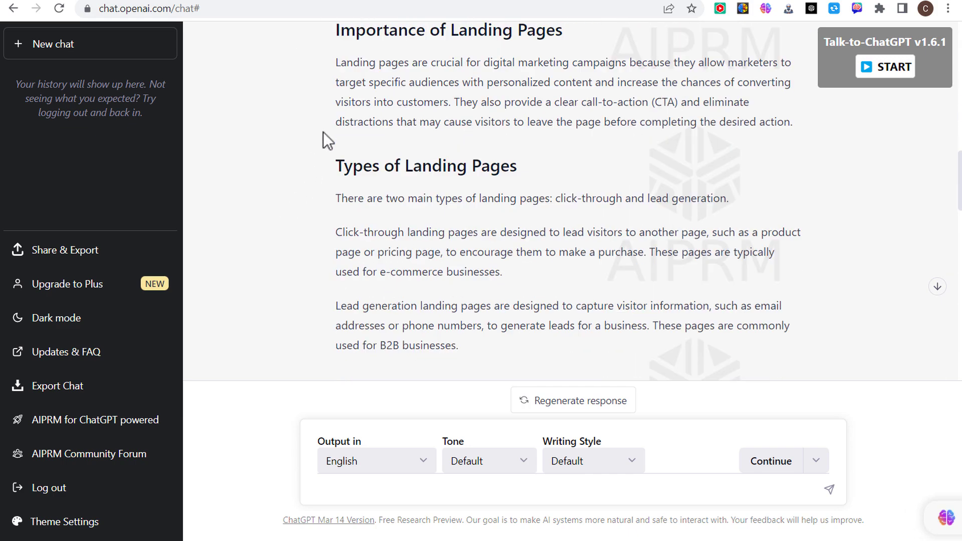
{"action": "scroll", "coordinate": [339, 136], "scroll_direction": "down", "scroll_amount": 10}
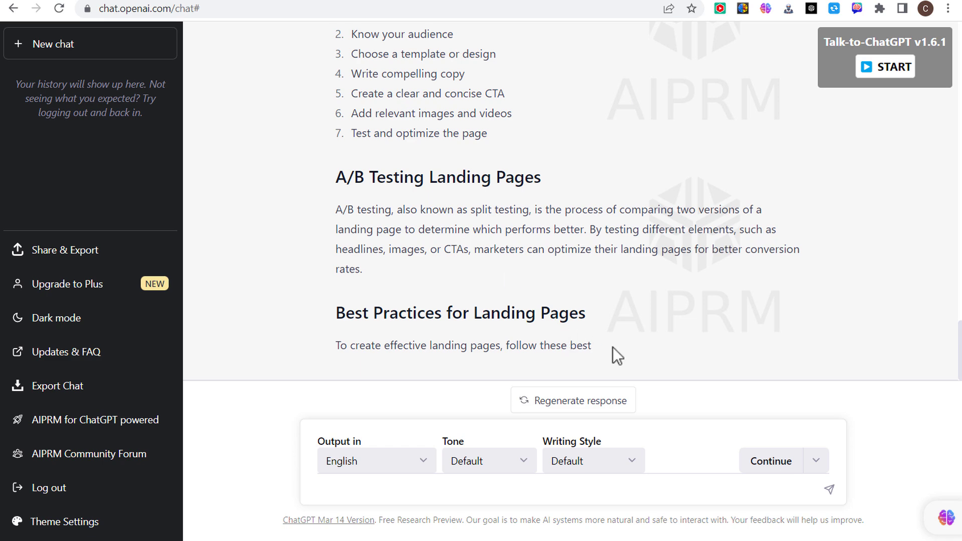
{"action": "left_click_drag", "start_coordinate": [613, 347], "coordinate": [346, 30]}
{"action": "left_click", "coordinate": [364, 225]}
{"action": "left_click", "coordinate": [324, 2]}
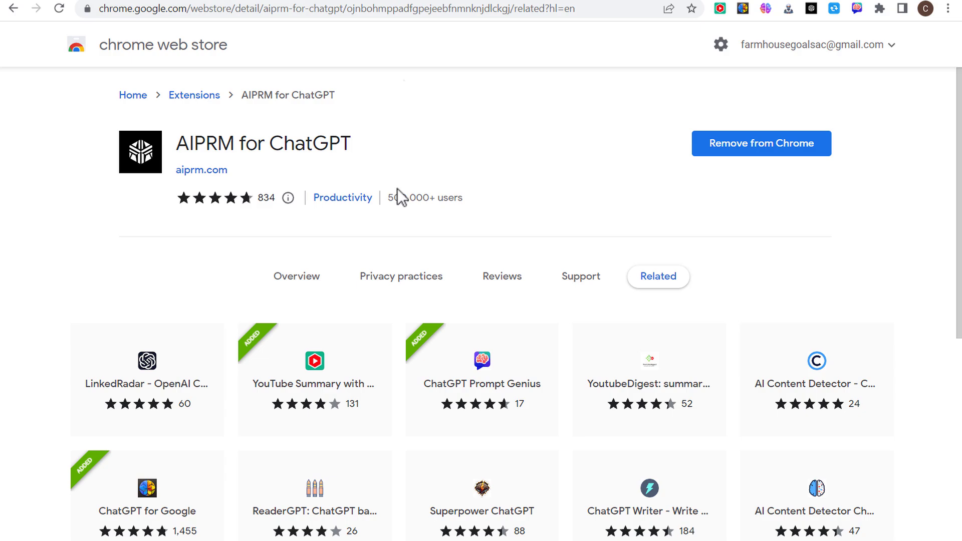
Compare the Prompt Genius and AIPRM store listings, ending on the ChatGPT for Google listing
{"action": "left_click", "coordinate": [360, 0]}
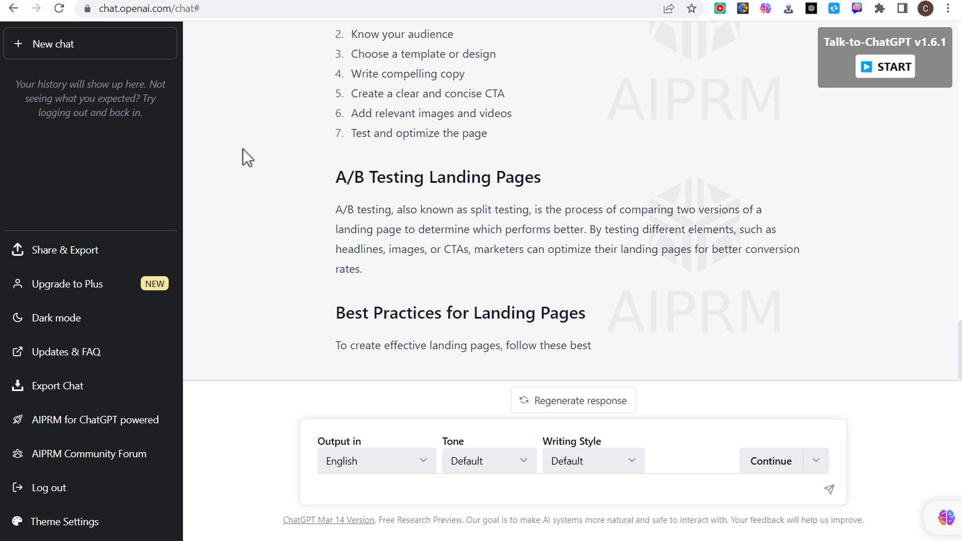
{"action": "left_click", "coordinate": [388, 2]}
{"action": "left_click_drag", "start_coordinate": [177, 144], "coordinate": [377, 143]}
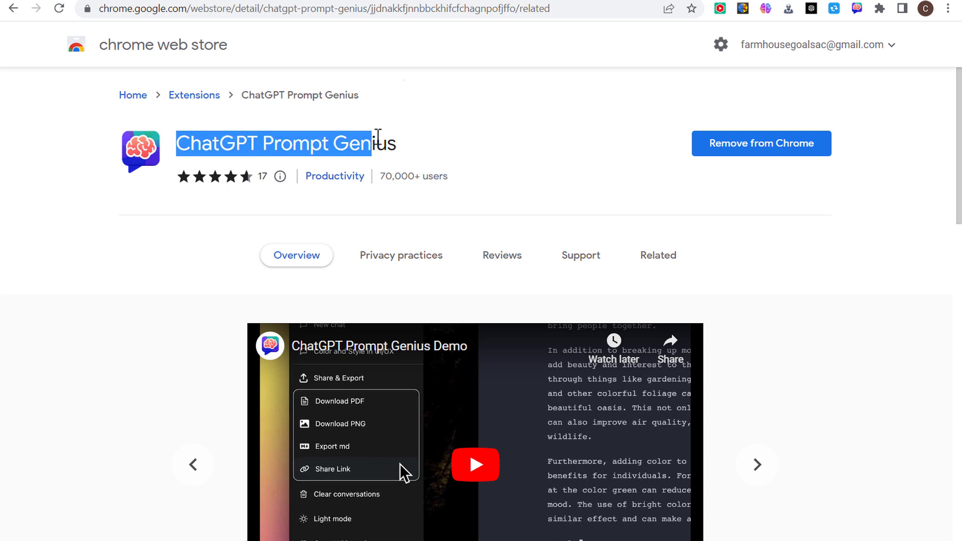
{"action": "left_click", "coordinate": [435, 147]}
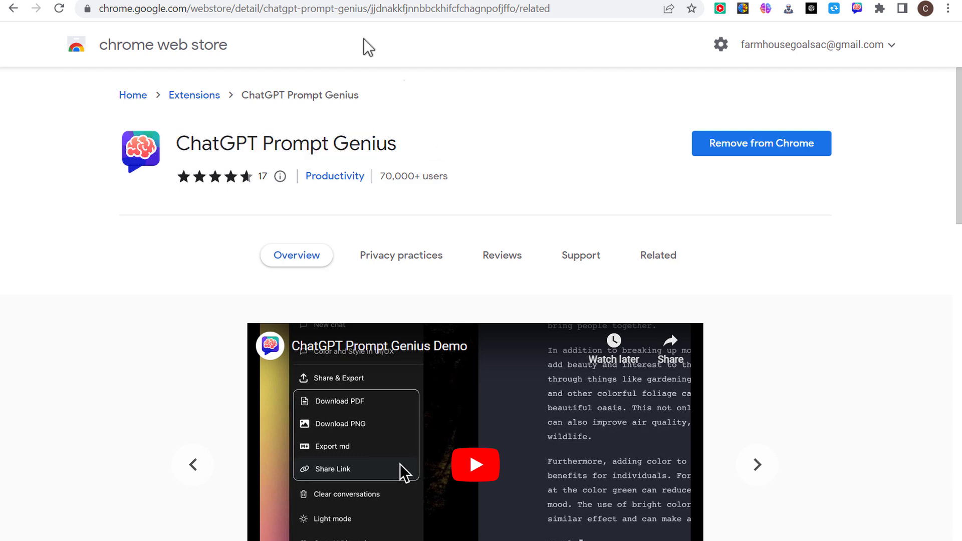
{"action": "left_click", "coordinate": [323, 2]}
{"action": "left_click_drag", "start_coordinate": [189, 143], "coordinate": [396, 131]}
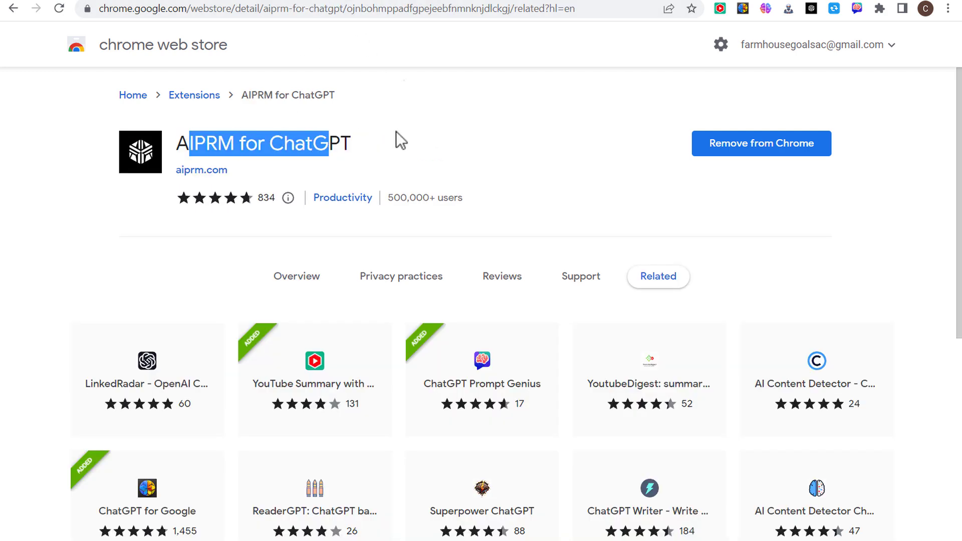
{"action": "left_click", "coordinate": [395, 129]}
{"action": "left_click", "coordinate": [379, 2]}
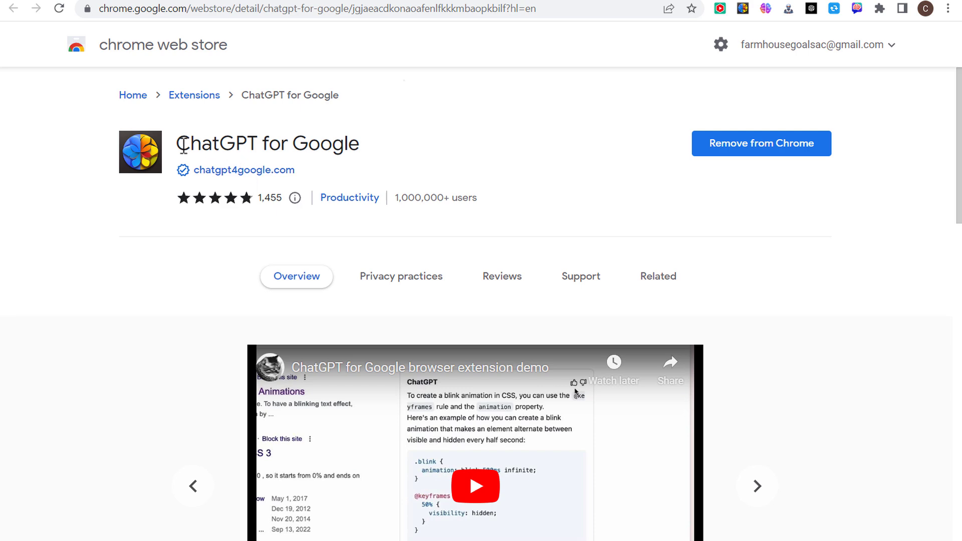
{"action": "left_click_drag", "start_coordinate": [181, 145], "coordinate": [386, 145]}
{"action": "left_click", "coordinate": [454, 140]}
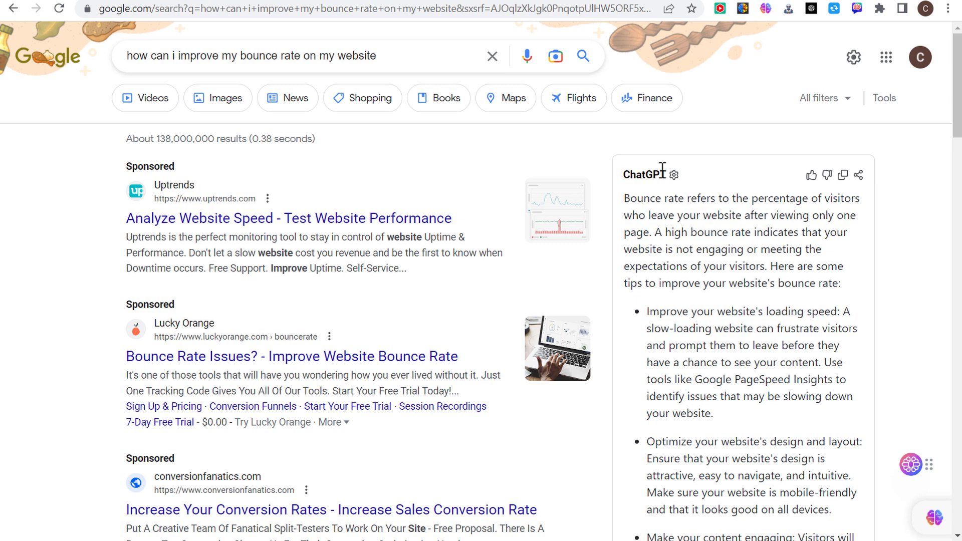
Highlight 'Bounce rate' and the closing tips in ChatGPT's side-panel answer
{"action": "left_click_drag", "start_coordinate": [635, 197], "coordinate": [679, 198]}
{"action": "left_click", "coordinate": [746, 217]}
{"action": "scroll", "coordinate": [670, 198], "scroll_direction": "down", "scroll_amount": 10}
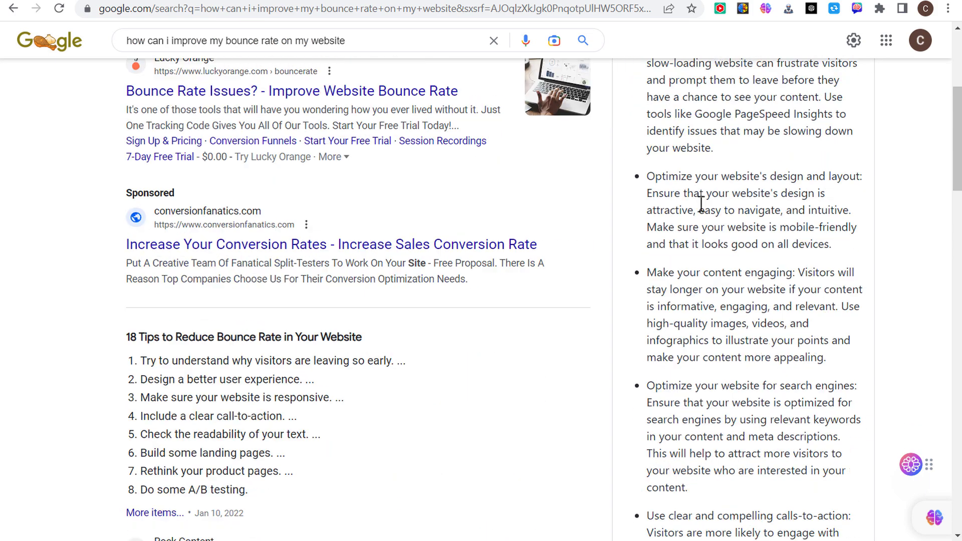
{"action": "left_click_drag", "start_coordinate": [723, 187], "coordinate": [755, 416]}
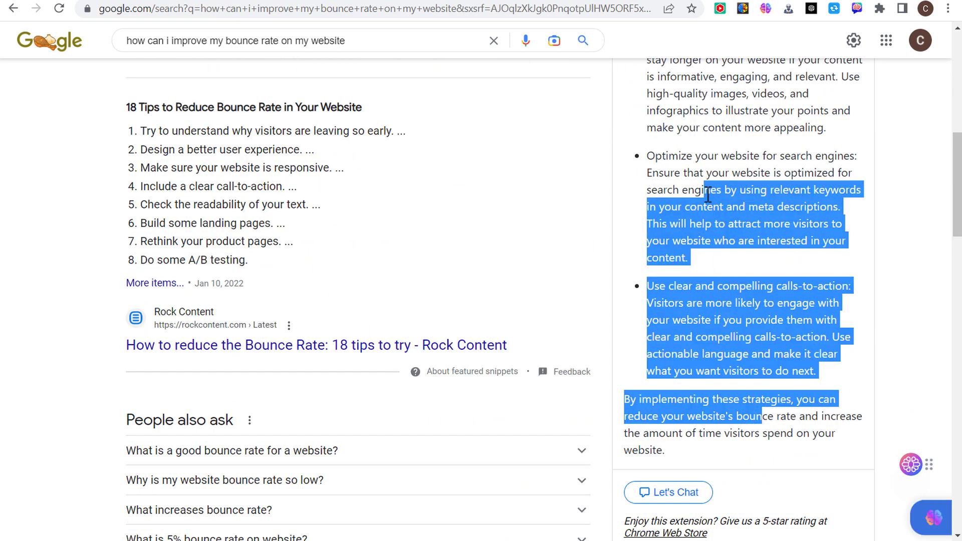
{"action": "left_click", "coordinate": [225, 112]}
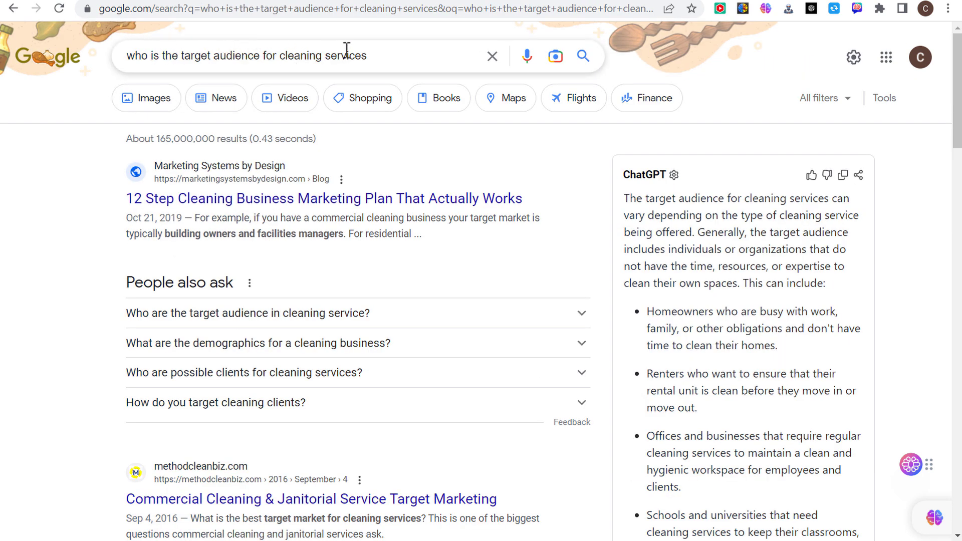
Highlight the Homeowners, Schools and Healthcare facilities bullets in ChatGPT's cleaning-audience answer
{"action": "scroll", "coordinate": [646, 211], "scroll_direction": "down", "scroll_amount": 4}
{"action": "left_click_drag", "start_coordinate": [647, 99], "coordinate": [672, 99]}
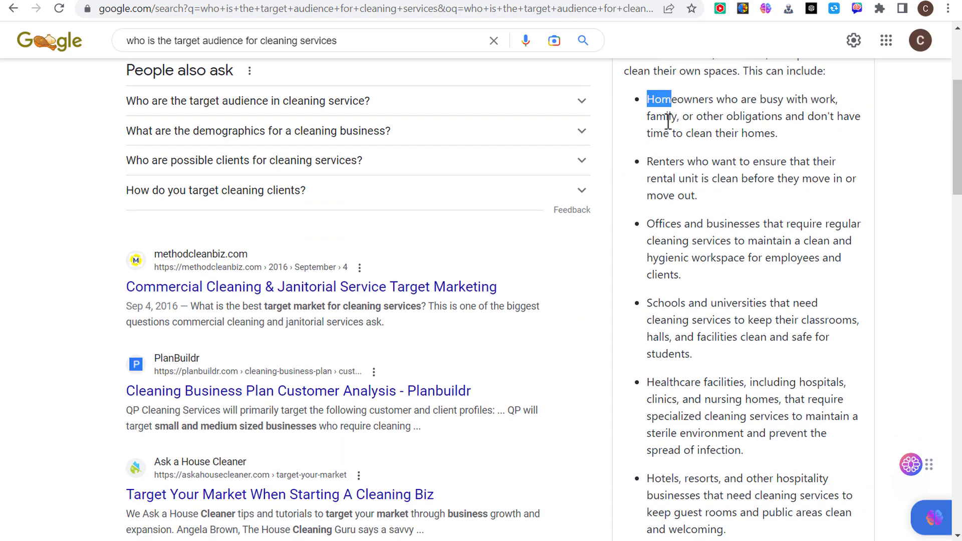
{"action": "left_click", "coordinate": [700, 220]}
{"action": "scroll", "coordinate": [785, 211], "scroll_direction": "down", "scroll_amount": 3}
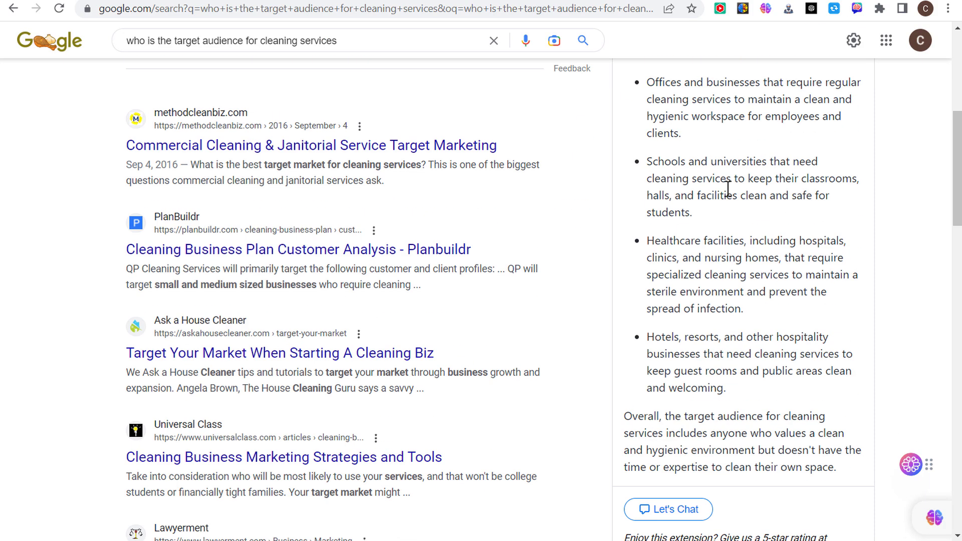
{"action": "left_click_drag", "start_coordinate": [652, 161], "coordinate": [749, 161]}
{"action": "left_click", "coordinate": [749, 162]}
{"action": "left_click_drag", "start_coordinate": [650, 240], "coordinate": [744, 239]}
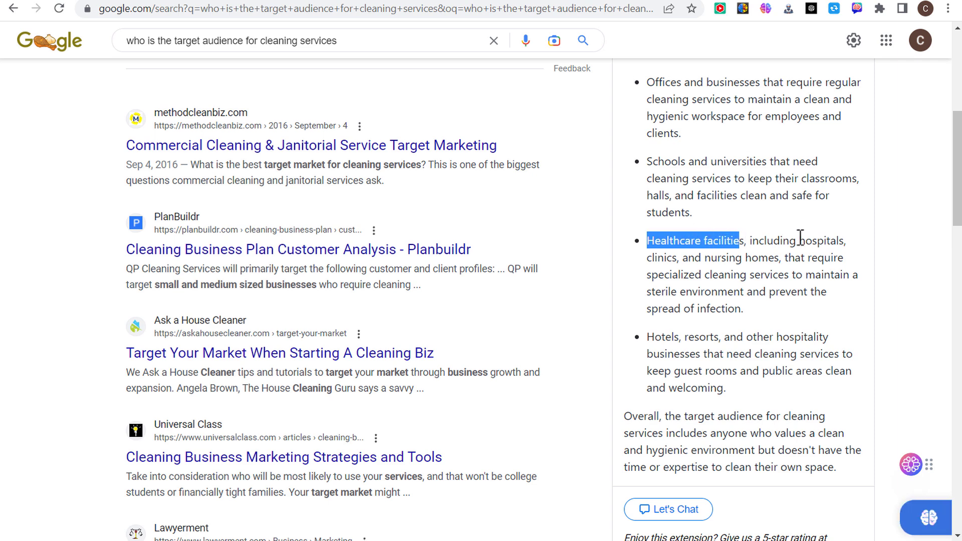
{"action": "left_click", "coordinate": [668, 260]}
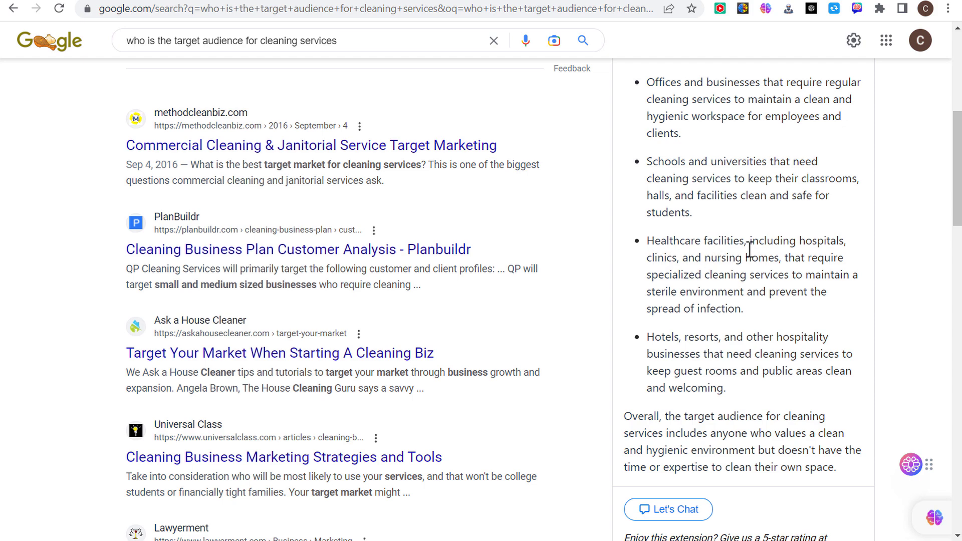
{"action": "scroll", "coordinate": [751, 249], "scroll_direction": "up", "scroll_amount": 7}
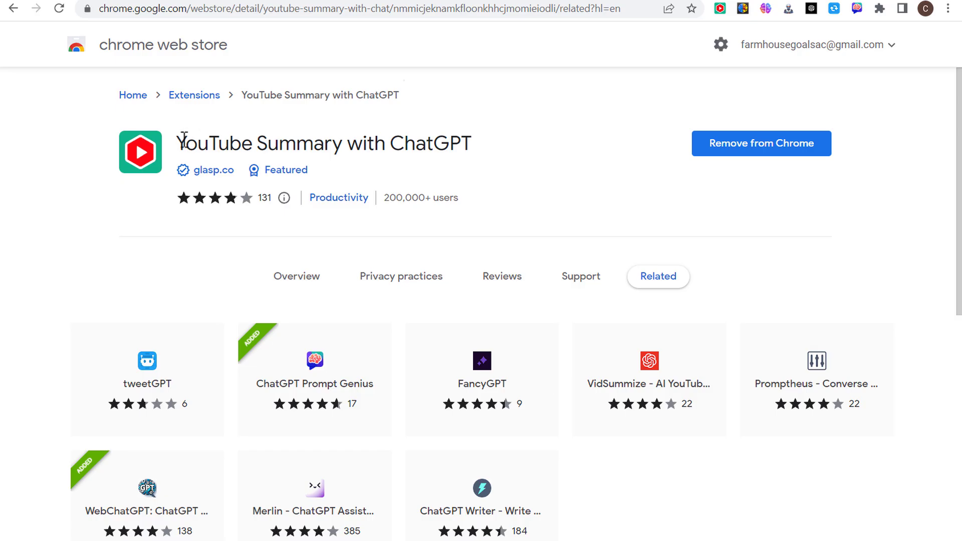
Highlight the store and video titles, then expand Transcript & Summary on the YouTube video
{"action": "left_click_drag", "start_coordinate": [178, 145], "coordinate": [525, 140]}
{"action": "left_click", "coordinate": [526, 143]}
{"action": "left_click", "coordinate": [551, 4]}
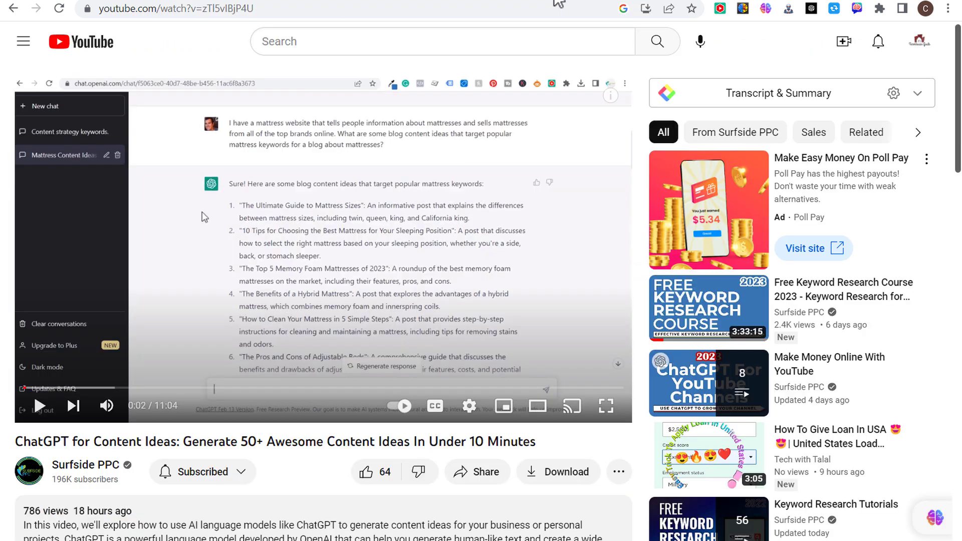
{"action": "left_click_drag", "start_coordinate": [19, 441], "coordinate": [518, 442]}
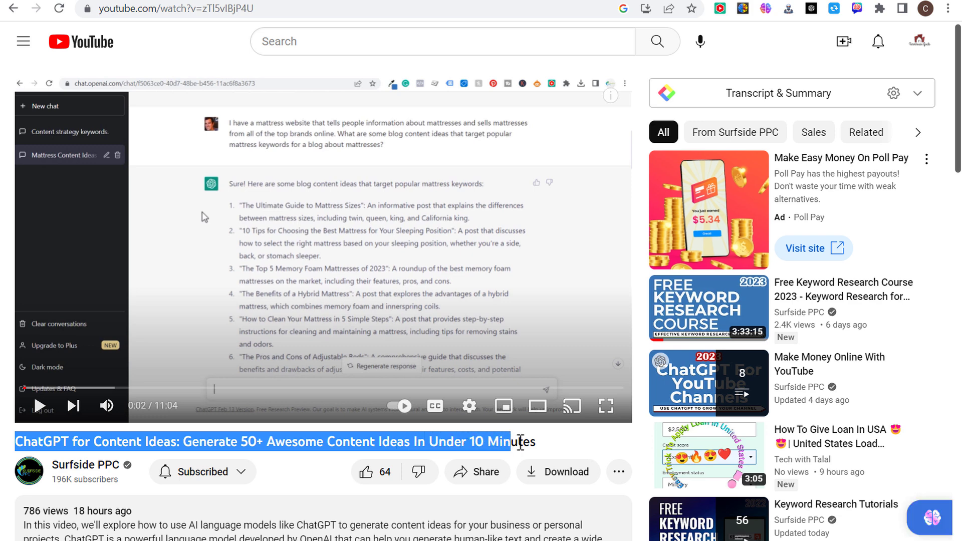
{"action": "left_click", "coordinate": [508, 443]}
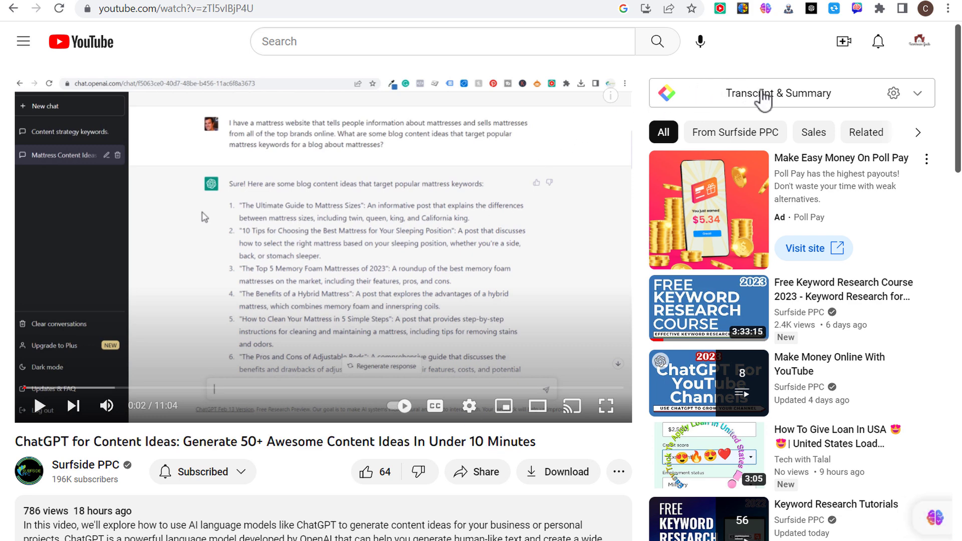
{"action": "left_click", "coordinate": [919, 94]}
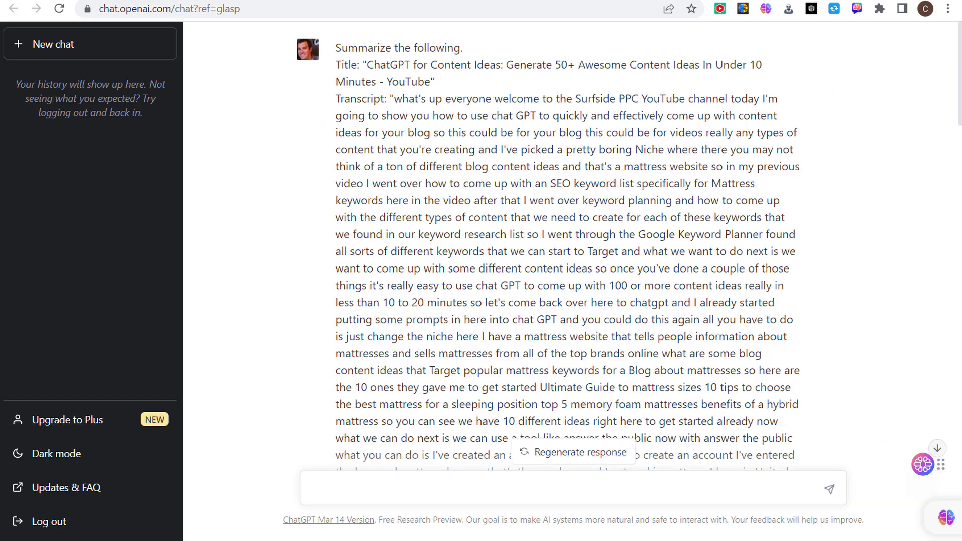
Scroll down to ChatGPT's summary of the video and highlight it
{"action": "scroll", "coordinate": [426, 175], "scroll_direction": "down", "scroll_amount": 3}
{"action": "scroll", "coordinate": [426, 175], "scroll_direction": "down", "scroll_amount": 20}
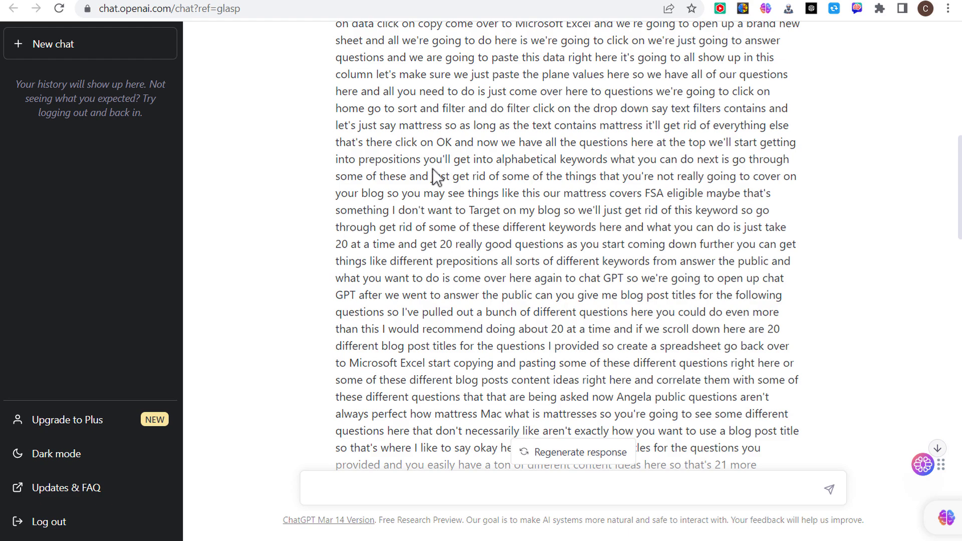
{"action": "scroll", "coordinate": [459, 156], "scroll_direction": "down", "scroll_amount": 2}
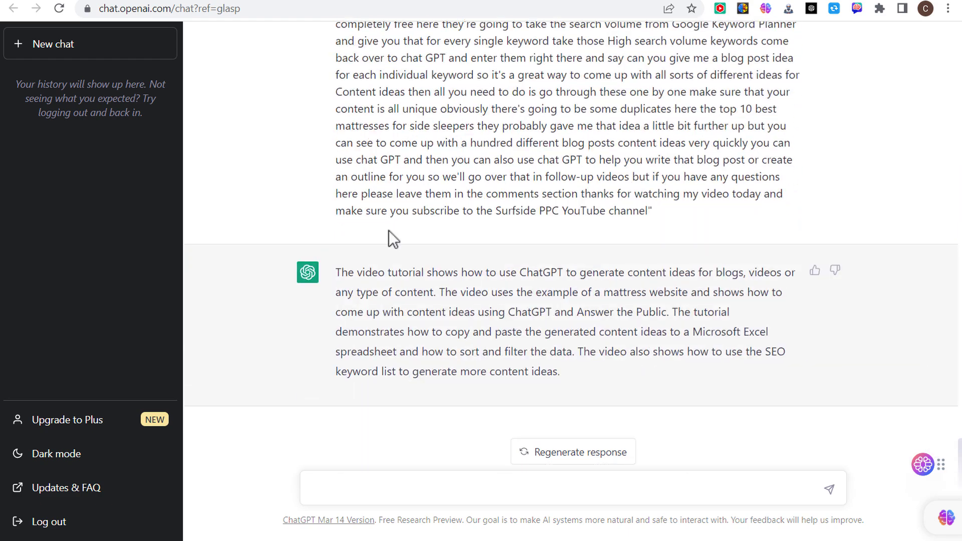
{"action": "left_click_drag", "start_coordinate": [336, 271], "coordinate": [617, 374]}
{"action": "left_click", "coordinate": [357, 486]}
Highlight the content-generation, mattress website, Answer the Public and copy-and-paste phrases, then return to the store listing
{"action": "left_click_drag", "start_coordinate": [526, 275], "coordinate": [674, 273]}
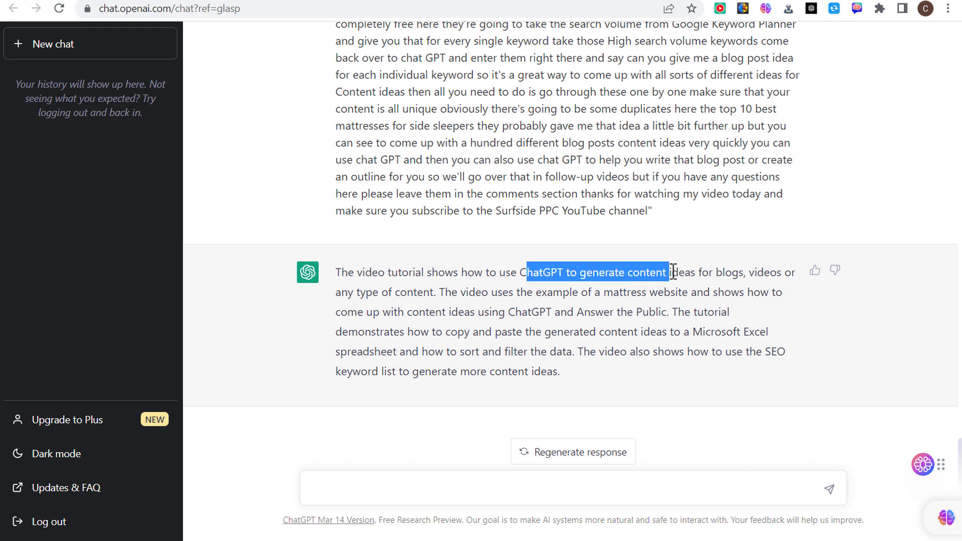
{"action": "left_click", "coordinate": [769, 271]}
{"action": "left_click_drag", "start_coordinate": [563, 292], "coordinate": [684, 292]}
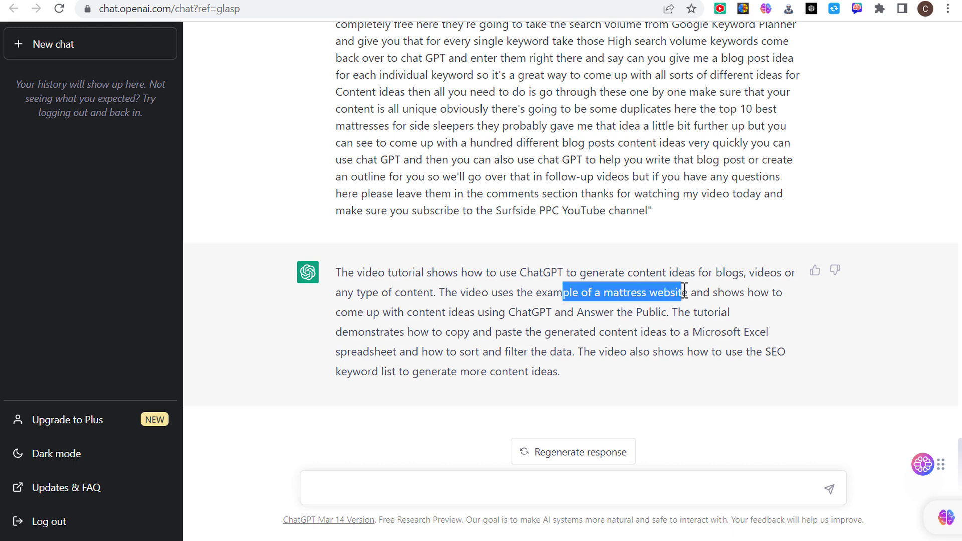
{"action": "left_click", "coordinate": [719, 291]}
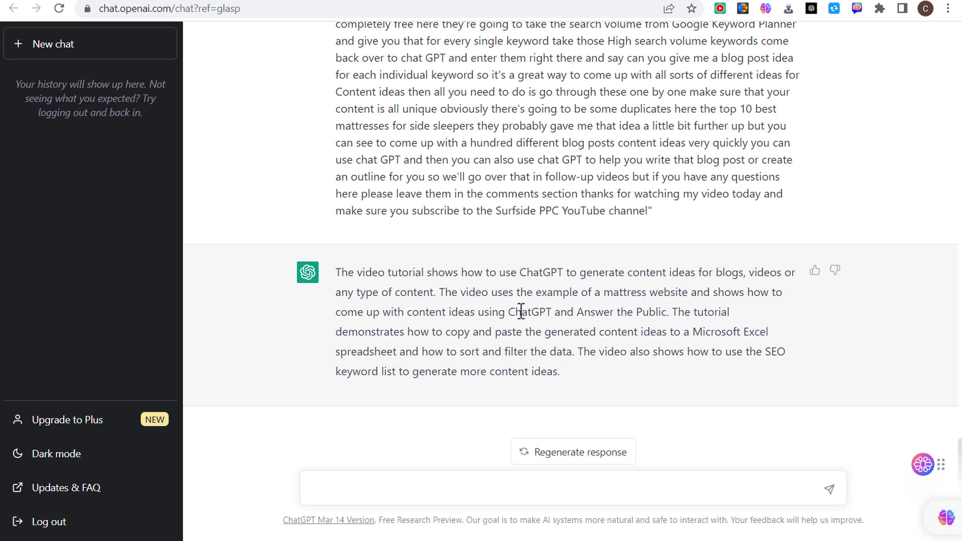
{"action": "left_click_drag", "start_coordinate": [530, 311], "coordinate": [648, 311]}
{"action": "left_click", "coordinate": [483, 310]}
{"action": "left_click_drag", "start_coordinate": [405, 312], "coordinate": [412, 312]}
{"action": "left_click", "coordinate": [527, 311]}
{"action": "left_click_drag", "start_coordinate": [358, 332], "coordinate": [589, 332]}
{"action": "left_click", "coordinate": [637, 332]}
{"action": "left_click", "coordinate": [525, 1]}
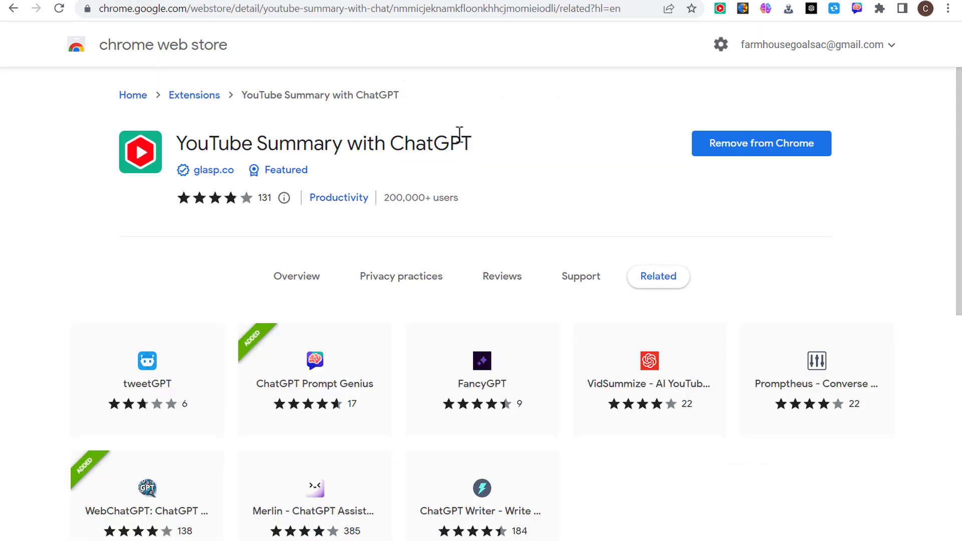
Compare the YoutubeDigest and YouTube Summary with ChatGPT listings by highlighting their titles
{"action": "left_click", "coordinate": [624, 1]}
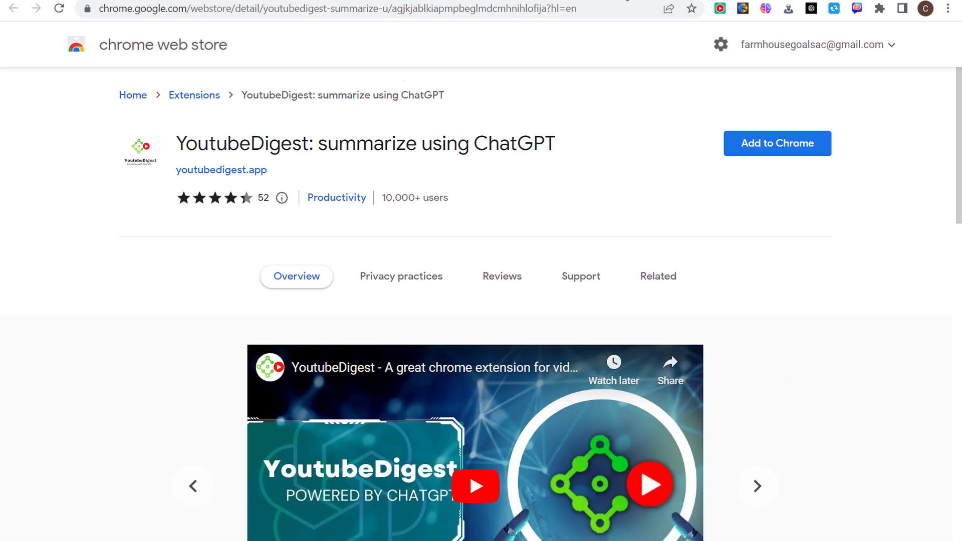
{"action": "left_click_drag", "start_coordinate": [181, 145], "coordinate": [590, 151]}
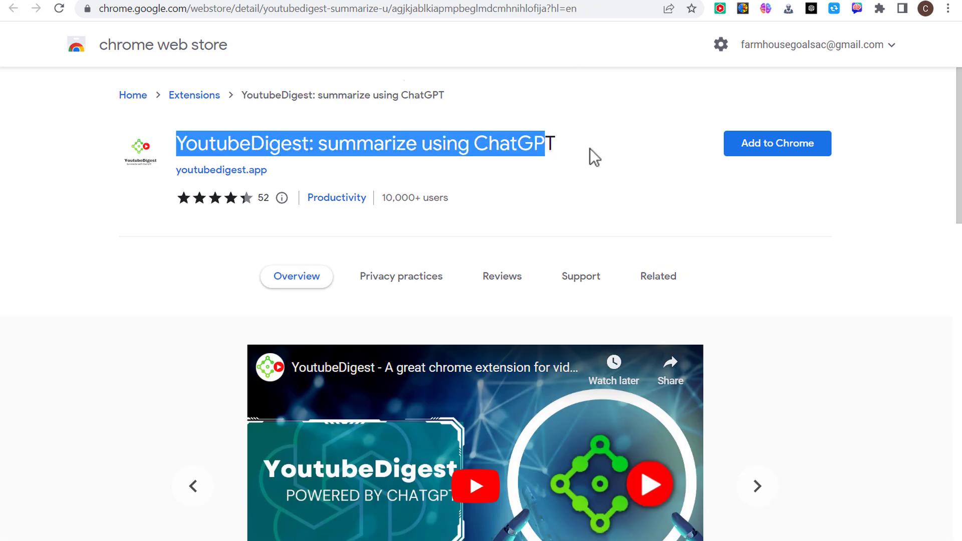
{"action": "left_click", "coordinate": [602, 150]}
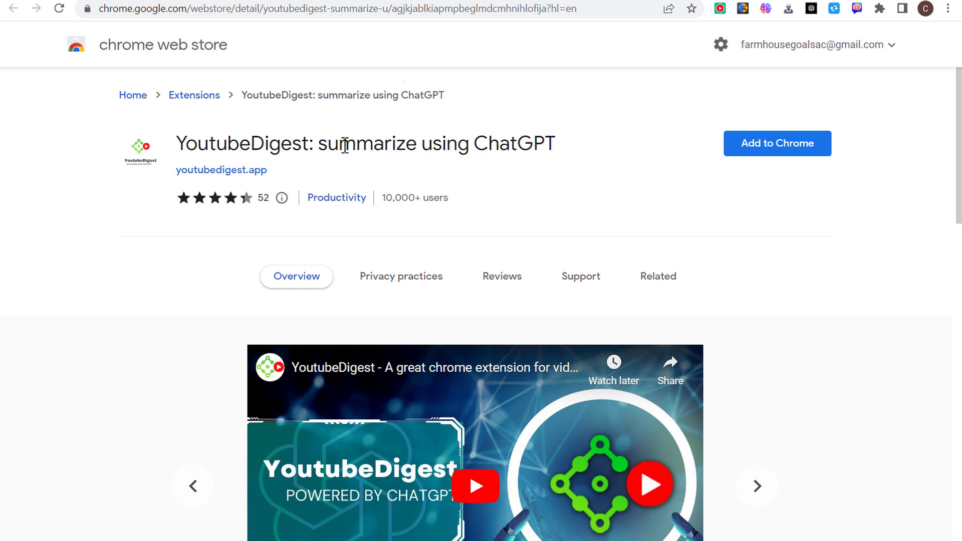
{"action": "left_click", "coordinate": [511, 1]}
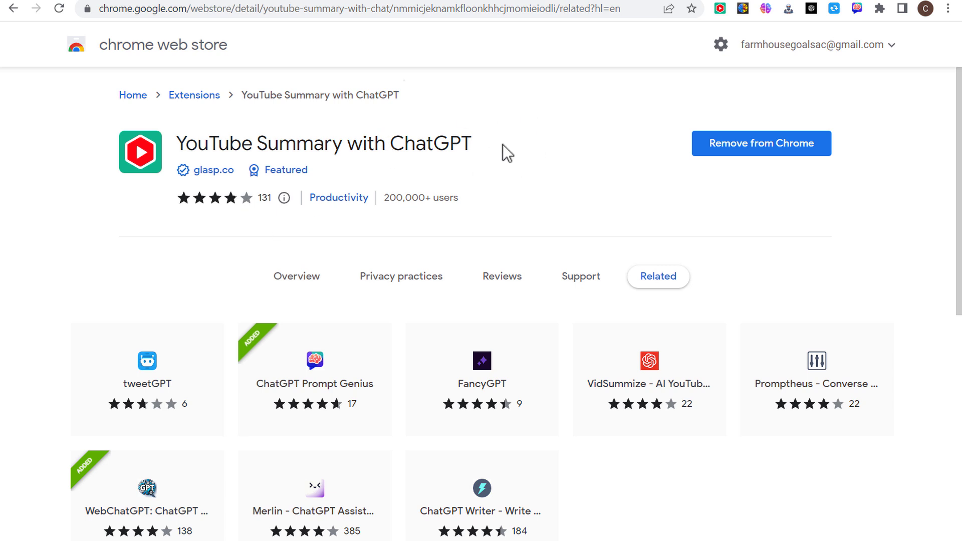
{"action": "left_click_drag", "start_coordinate": [504, 145], "coordinate": [176, 145]}
{"action": "left_click", "coordinate": [323, 146]}
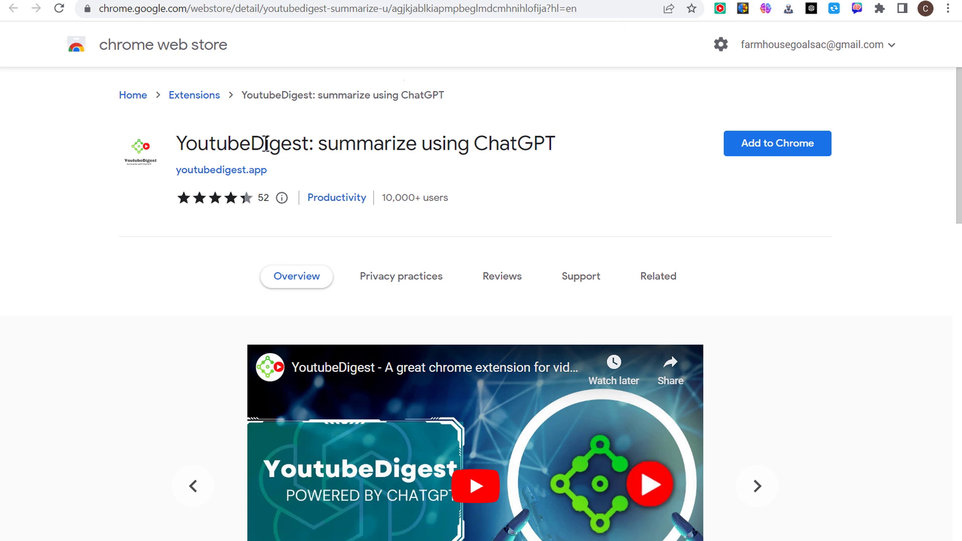
{"action": "left_click_drag", "start_coordinate": [329, 146], "coordinate": [521, 142]}
{"action": "left_click", "coordinate": [530, 141]}
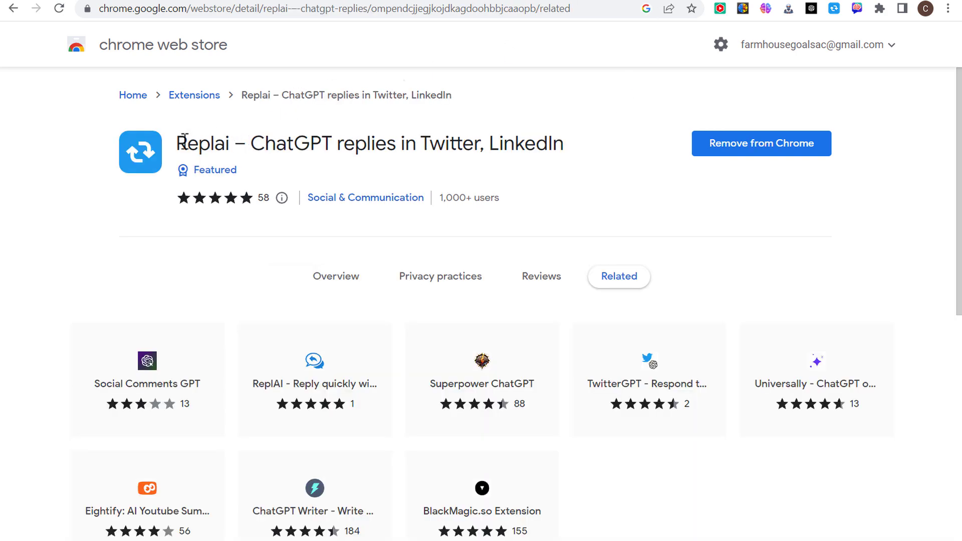
Highlight the Replai title and its Twitter and LinkedIn words, then go to the Twitter reply draft
{"action": "left_click_drag", "start_coordinate": [175, 145], "coordinate": [490, 145]}
{"action": "left_click", "coordinate": [542, 146]}
{"action": "double_click", "coordinate": [444, 143]}
{"action": "left_click", "coordinate": [528, 144]}
{"action": "double_click", "coordinate": [529, 144]}
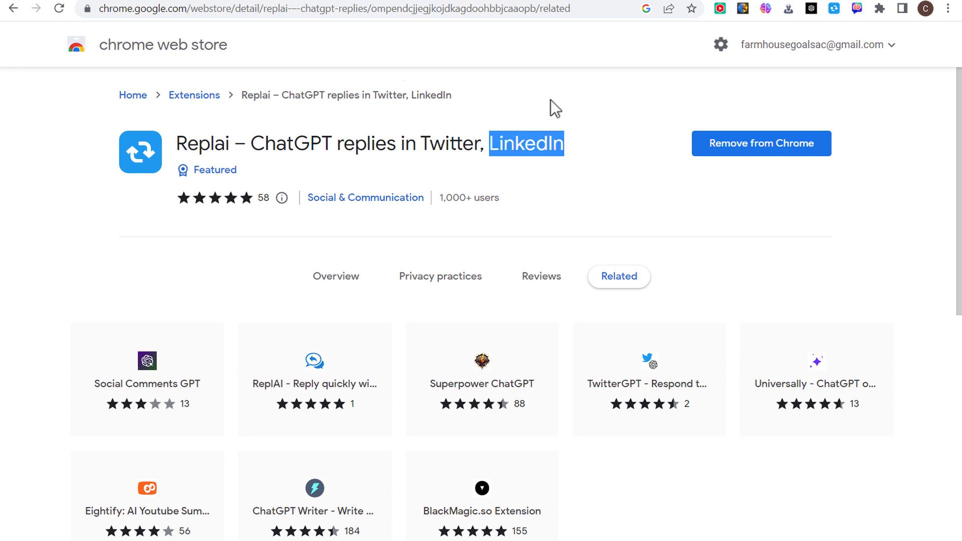
{"action": "left_click", "coordinate": [594, 143]}
{"action": "left_click", "coordinate": [692, 2]}
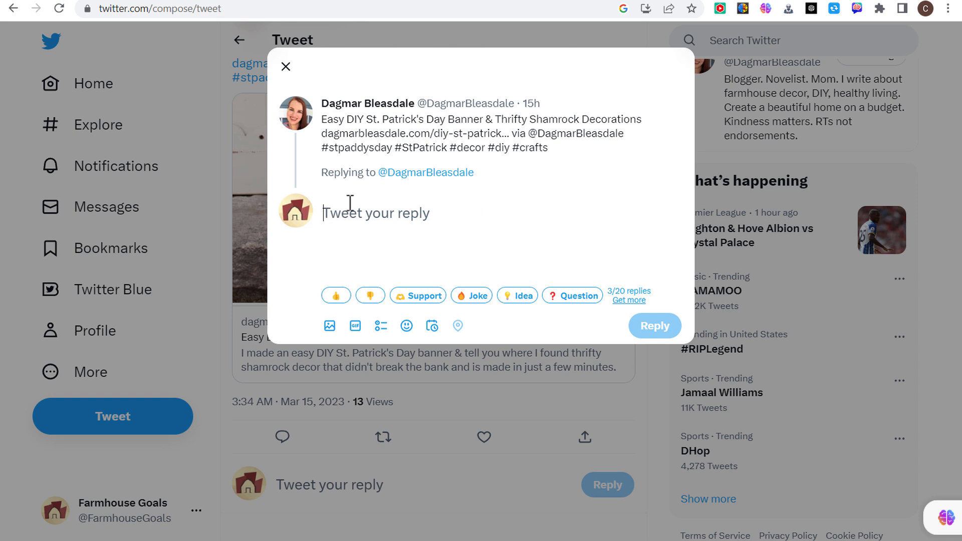
Paste a ready-made reply, delete it, and have Replai generate a Joke-style reply instead
{"action": "left_click", "coordinate": [322, 121]}
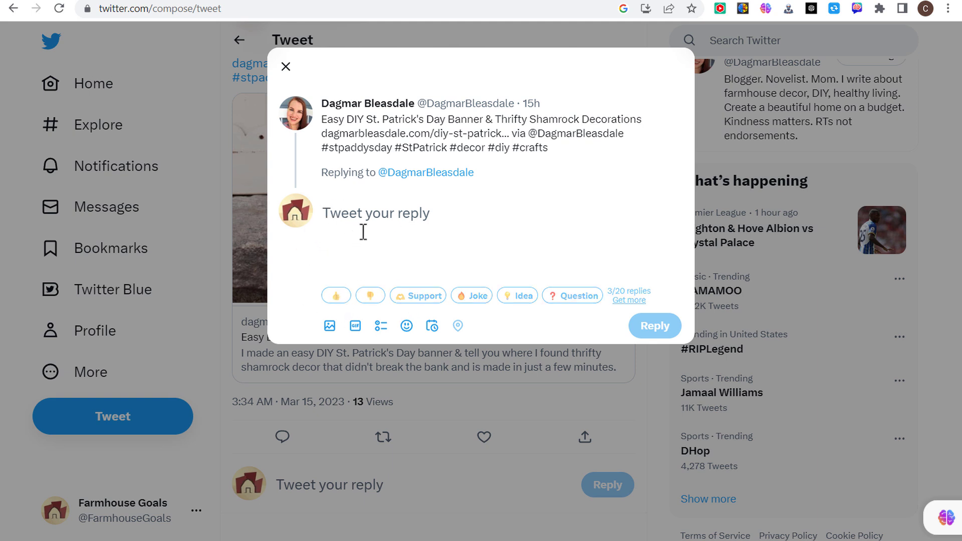
{"action": "type", "text": "Wow, that shamrock banner is so cute! Thanks for sharing the tutorial, I might have to try making it myself. Happy St. Patrick's Day! 🍀 🌈"}
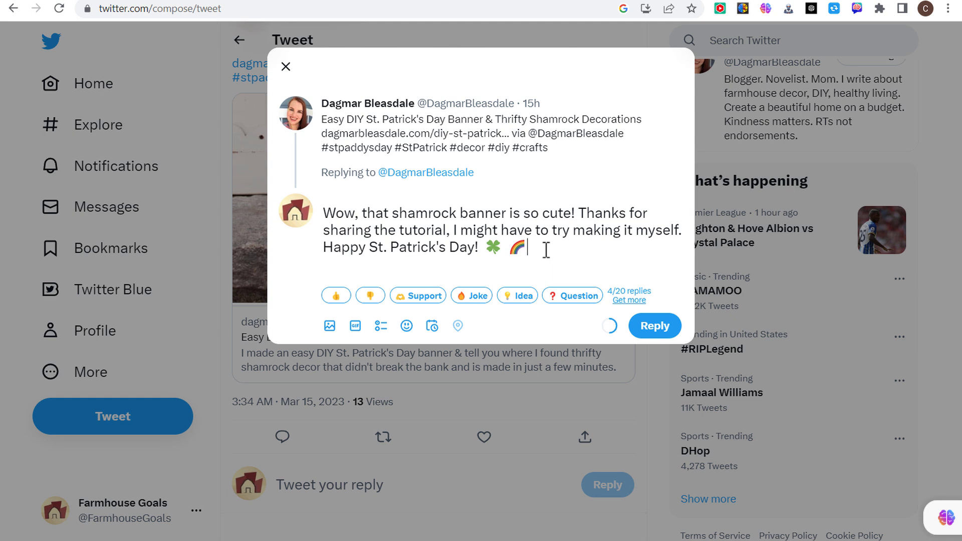
{"action": "left_click_drag", "start_coordinate": [547, 251], "coordinate": [323, 214]}
{"action": "key", "text": "BackSpace"}
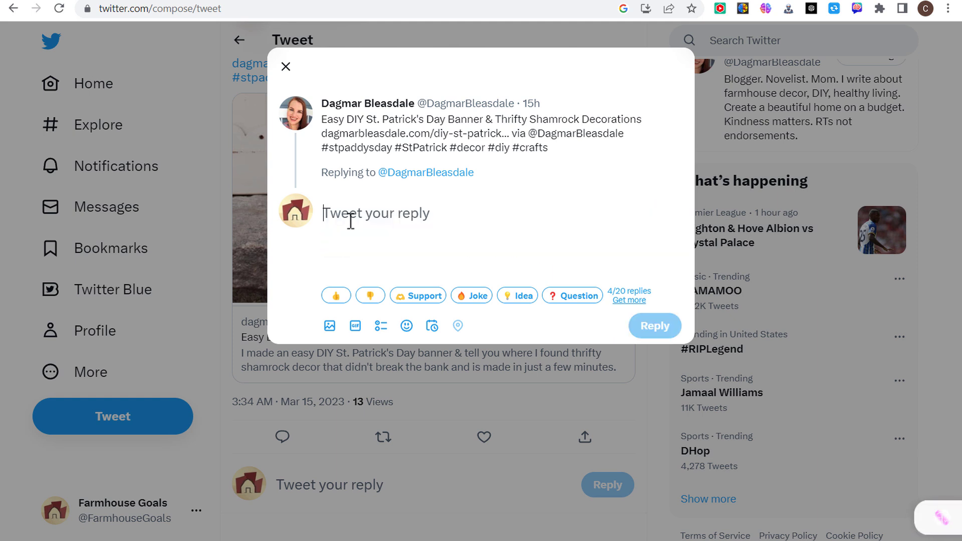
{"action": "left_click", "coordinate": [478, 297]}
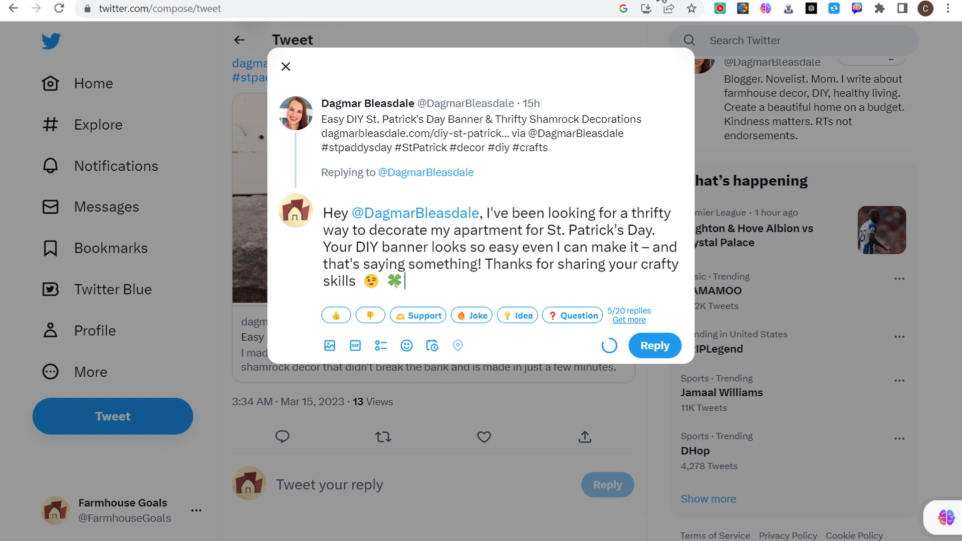
Back on the Replai listing, highlight the Twitter and LinkedIn words in its title
{"action": "left_click", "coordinate": [662, 1]}
{"action": "double_click", "coordinate": [450, 145]}
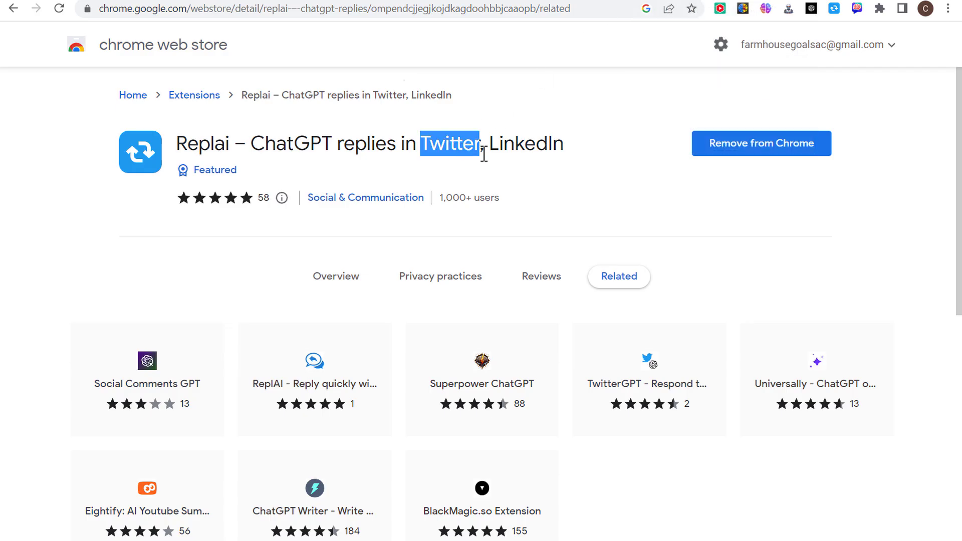
{"action": "double_click", "coordinate": [522, 145]}
{"action": "left_click", "coordinate": [449, 148]}
{"action": "double_click", "coordinate": [537, 138]}
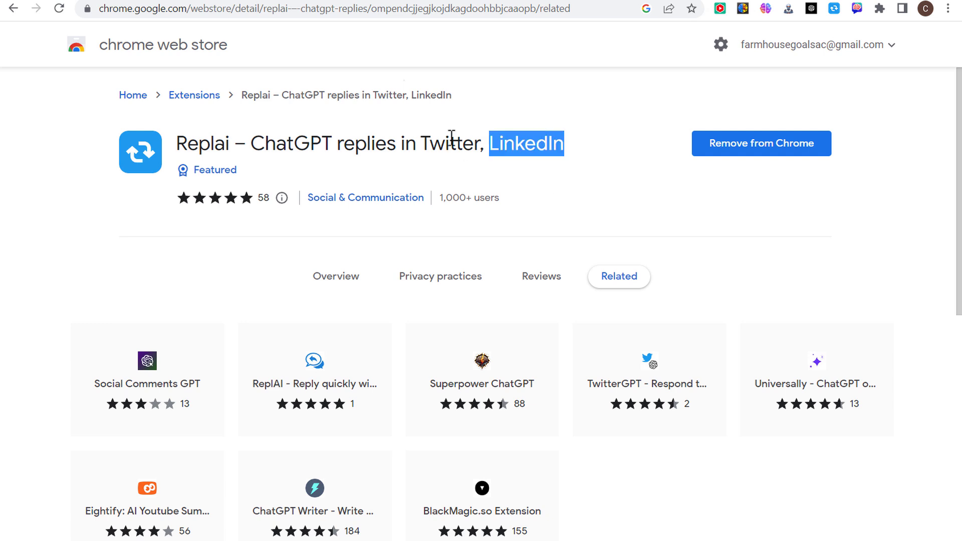
{"action": "double_click", "coordinate": [451, 141]}
{"action": "left_click", "coordinate": [477, 122]}
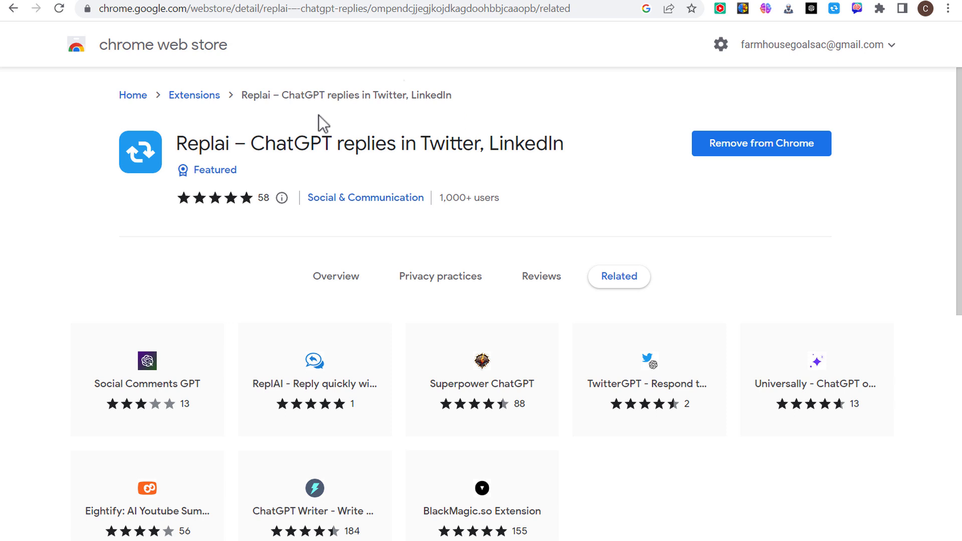
{"action": "double_click", "coordinate": [250, 144]}
{"action": "left_click", "coordinate": [278, 154]}
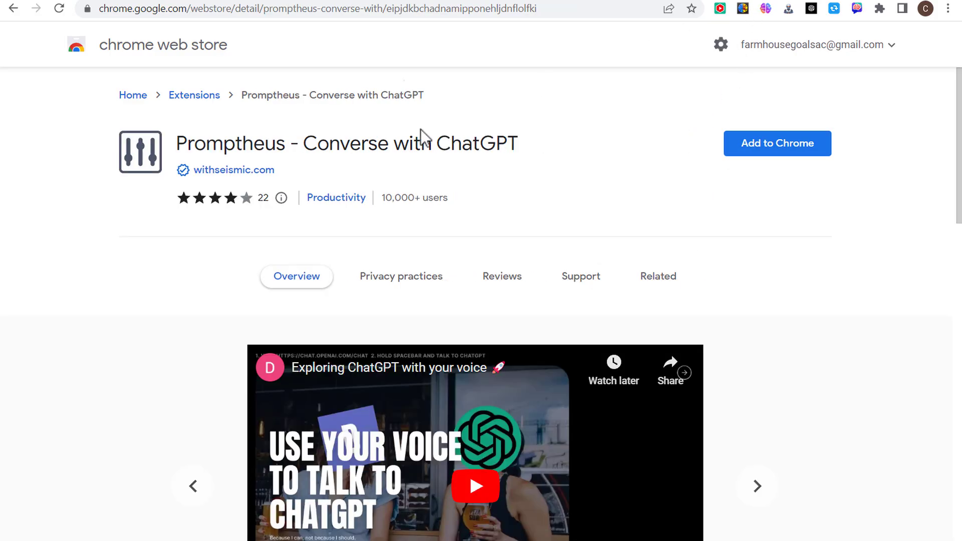
Highlight the chat.openai.com address and hold-Spacebar-and-talk instruction in the Promptheus overview
{"action": "scroll", "coordinate": [247, 226], "scroll_direction": "down", "scroll_amount": 10}
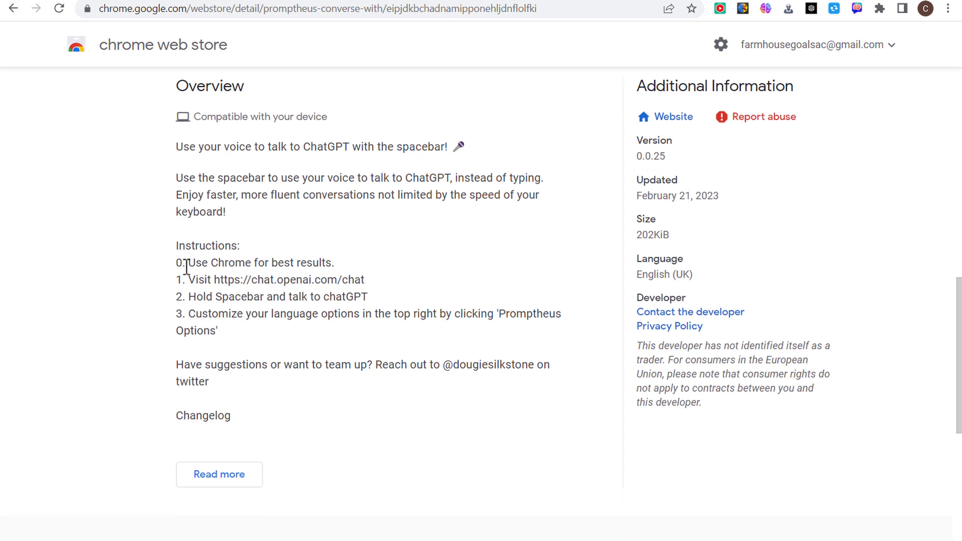
{"action": "left_click_drag", "start_coordinate": [214, 279], "coordinate": [374, 286]}
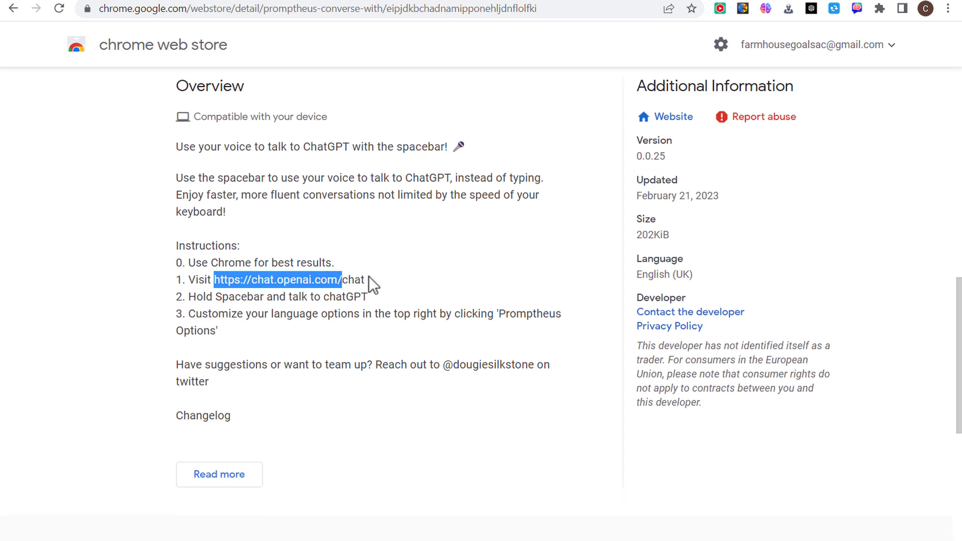
{"action": "left_click", "coordinate": [248, 291]}
{"action": "left_click_drag", "start_coordinate": [216, 297], "coordinate": [354, 295]}
{"action": "left_click", "coordinate": [362, 314]}
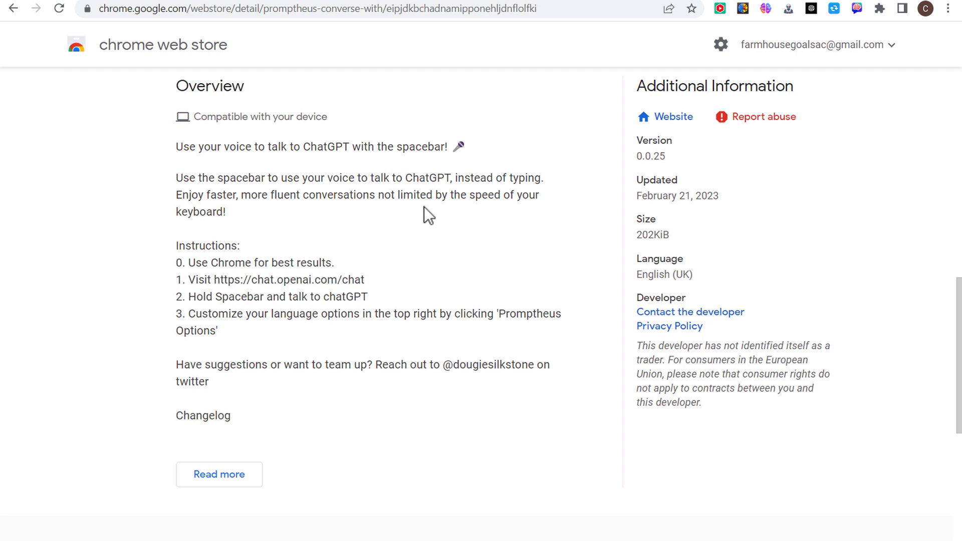
{"action": "key", "text": "alt+Left"}
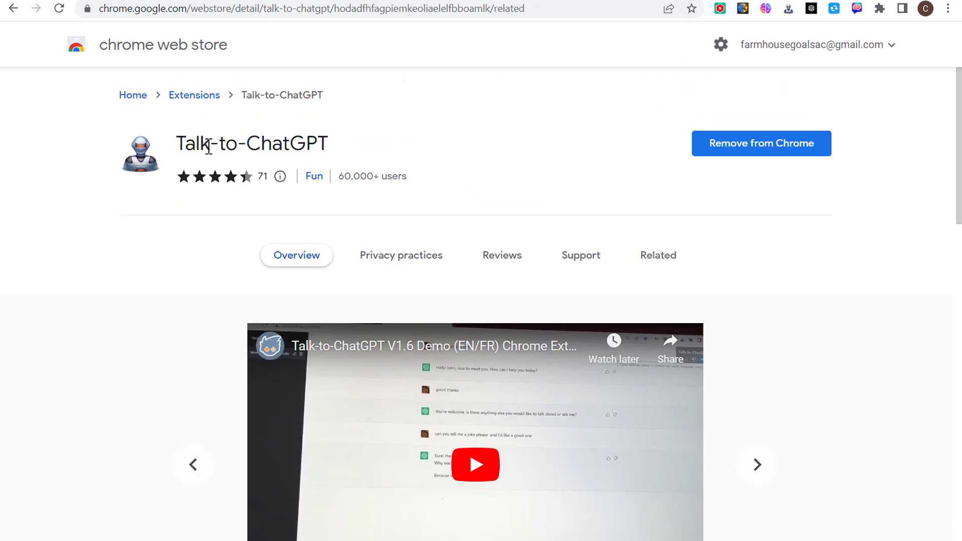
{"action": "scroll", "coordinate": [293, 217], "scroll_direction": "down", "scroll_amount": 8}
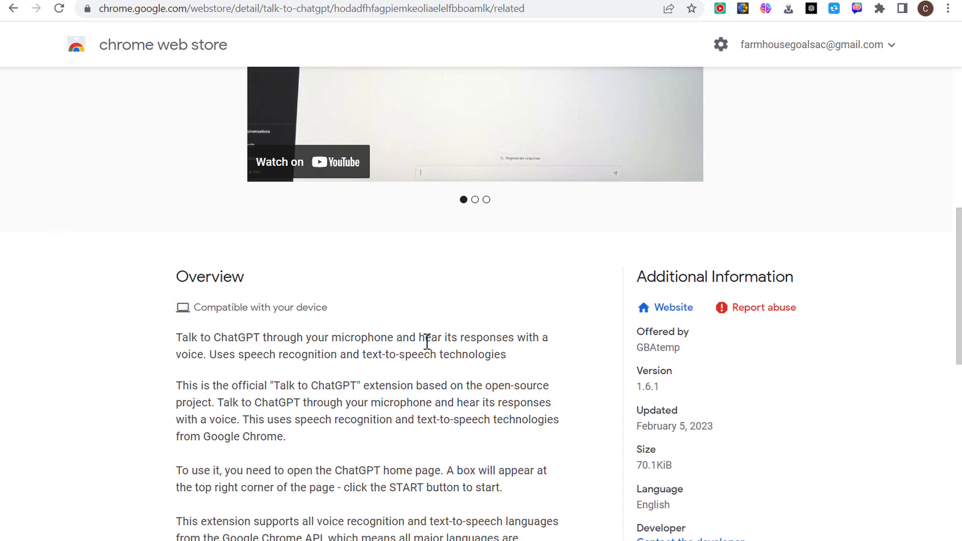
{"action": "scroll", "coordinate": [136, 351], "scroll_direction": "down", "scroll_amount": 5}
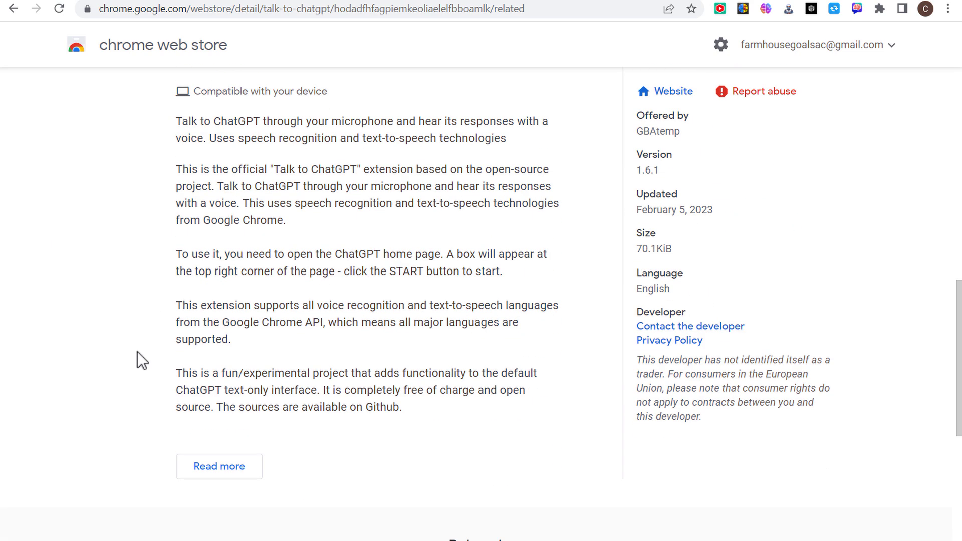
{"action": "scroll", "coordinate": [288, 245], "scroll_direction": "up", "scroll_amount": 6}
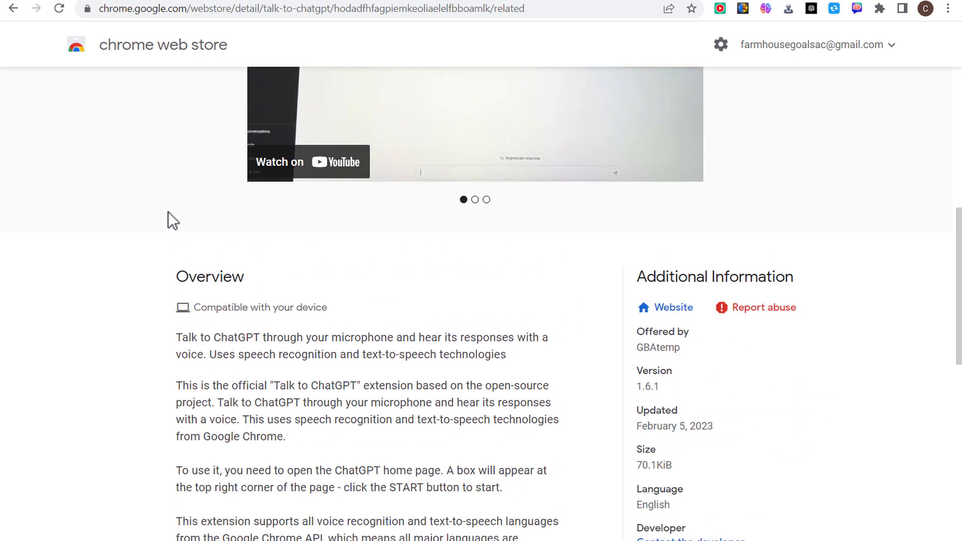
{"action": "scroll", "coordinate": [167, 206], "scroll_direction": "up", "scroll_amount": 3}
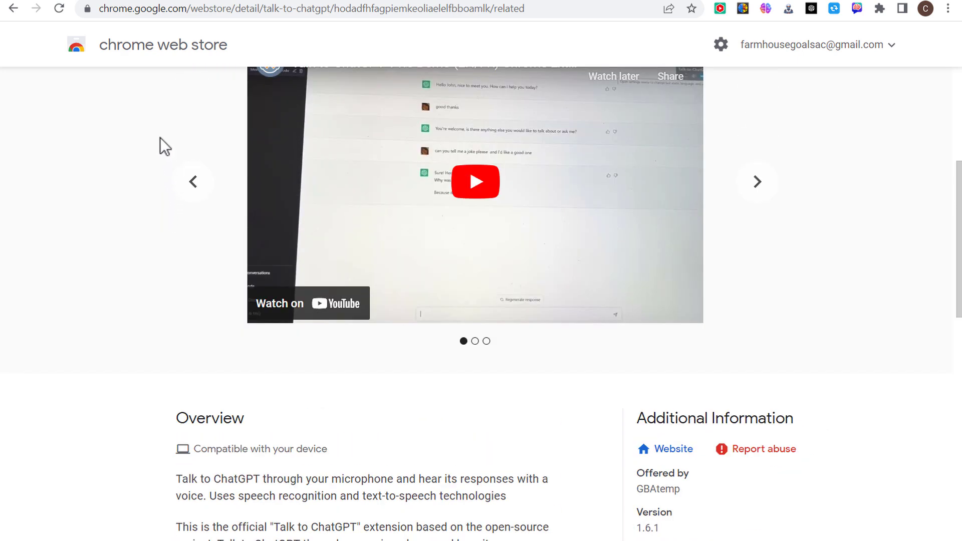
{"action": "scroll", "coordinate": [164, 170], "scroll_direction": "up", "scroll_amount": 3}
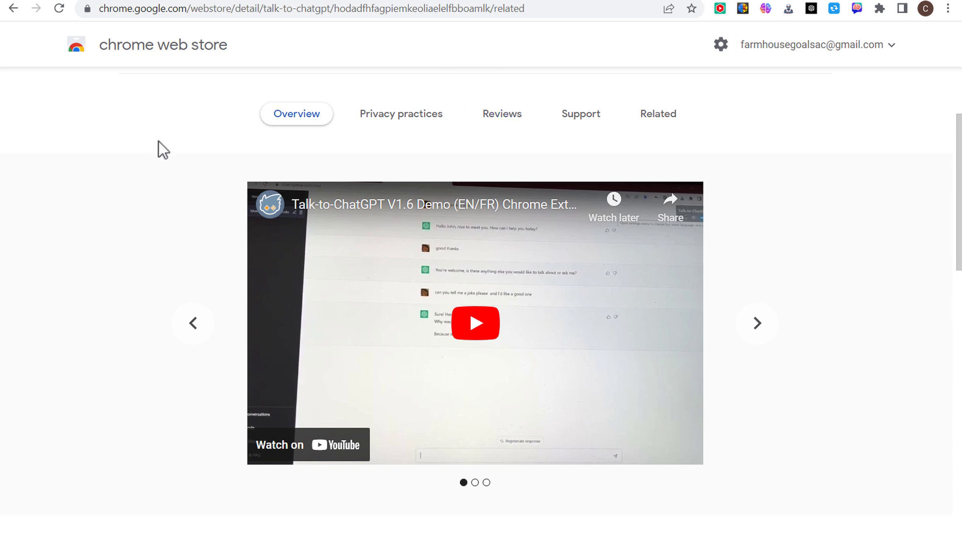
{"action": "scroll", "coordinate": [156, 148], "scroll_direction": "up", "scroll_amount": 3}
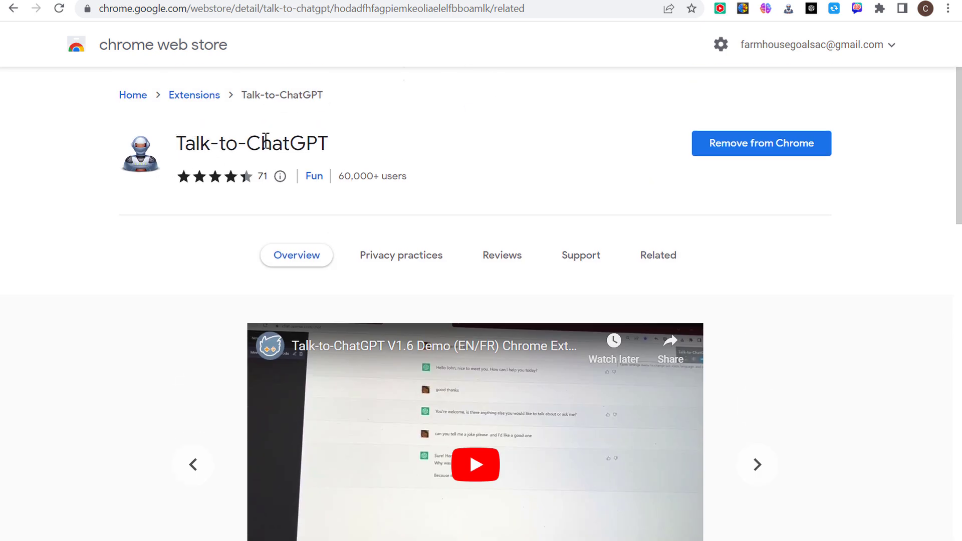